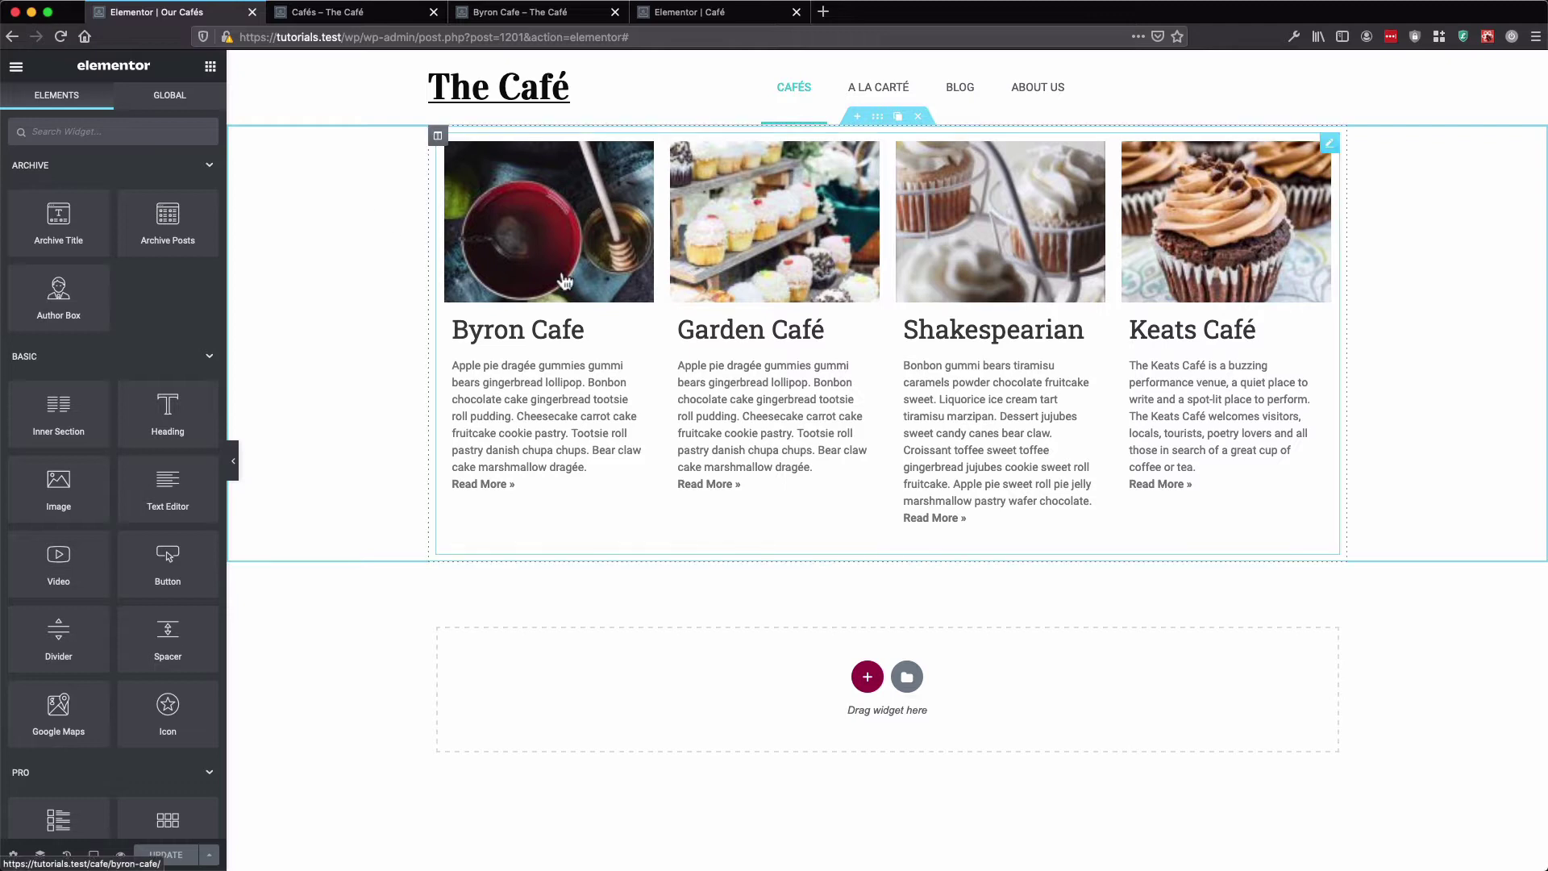
Select the Our Cafés archive posts widget and expand its query Order section
{"action": "left_click", "coordinate": [657, 333]}
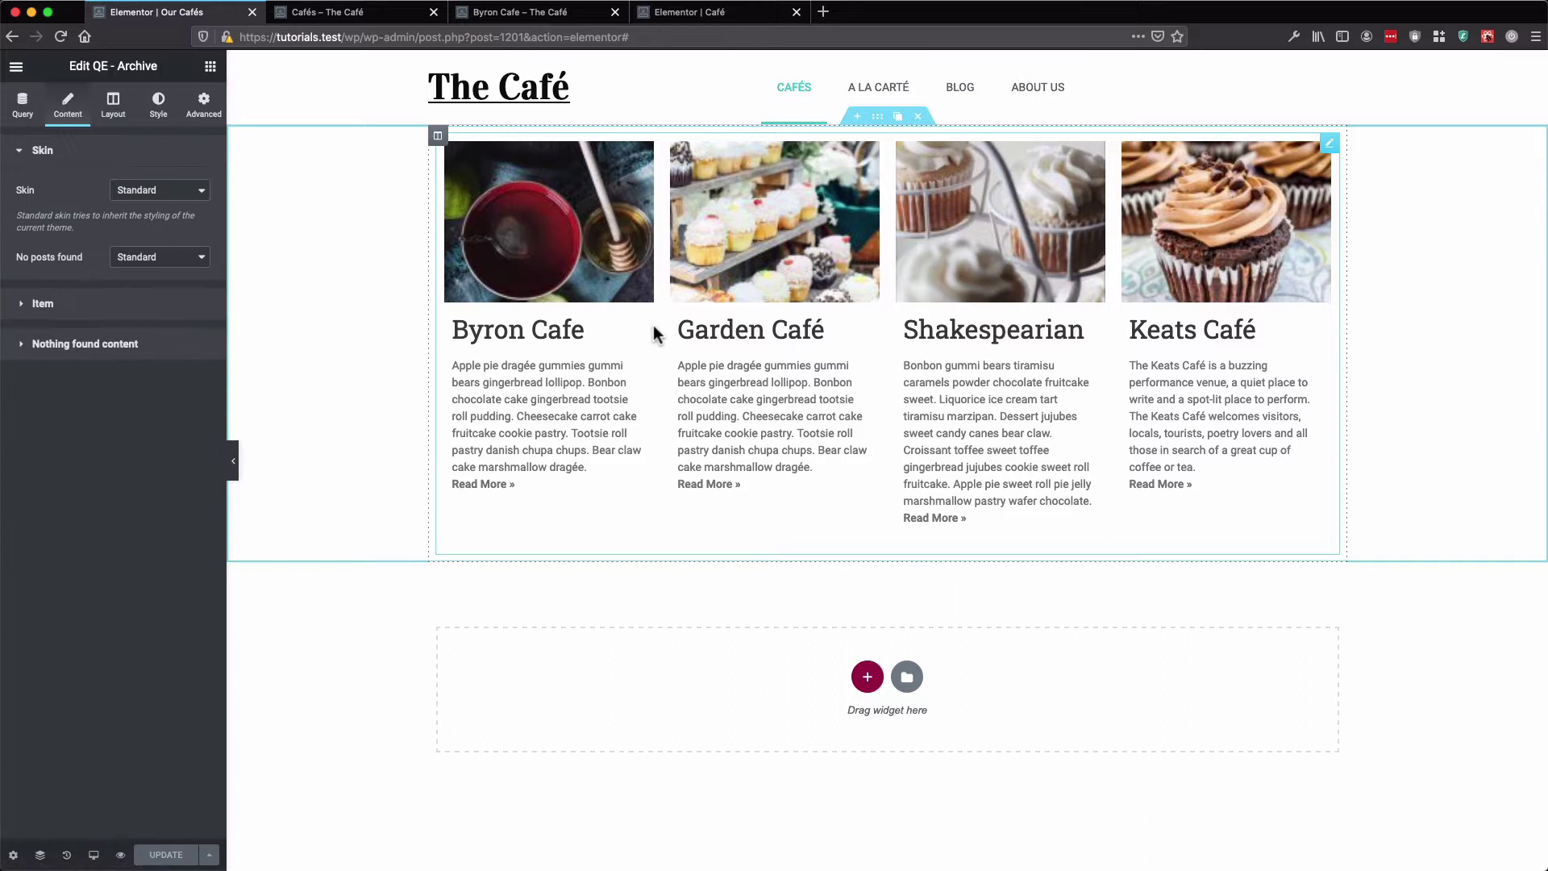
{"action": "left_click", "coordinate": [23, 109]}
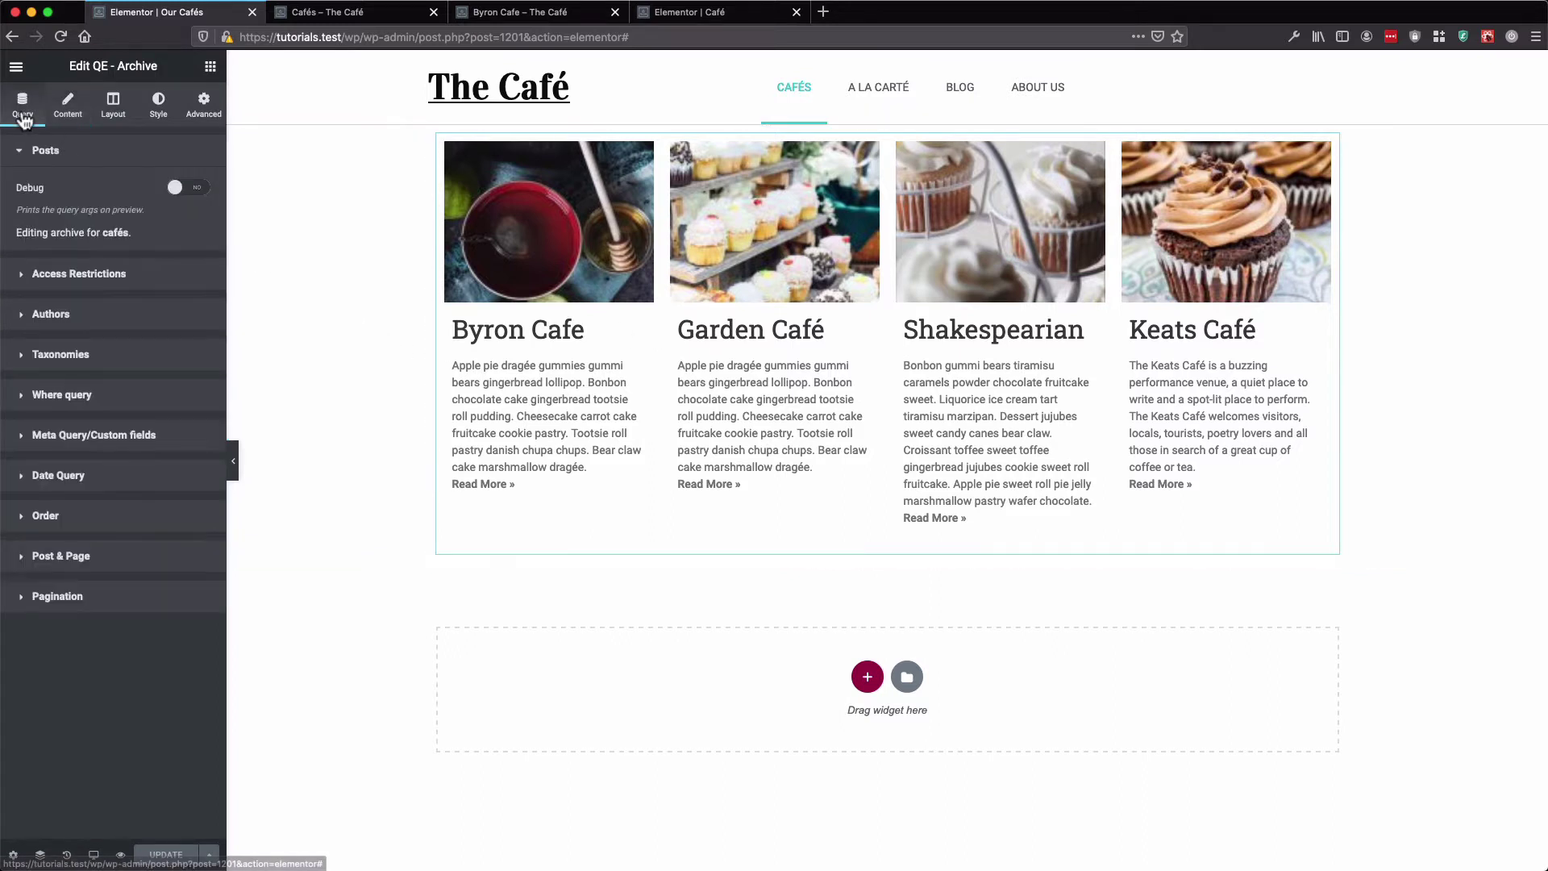
{"action": "left_click", "coordinate": [89, 516]}
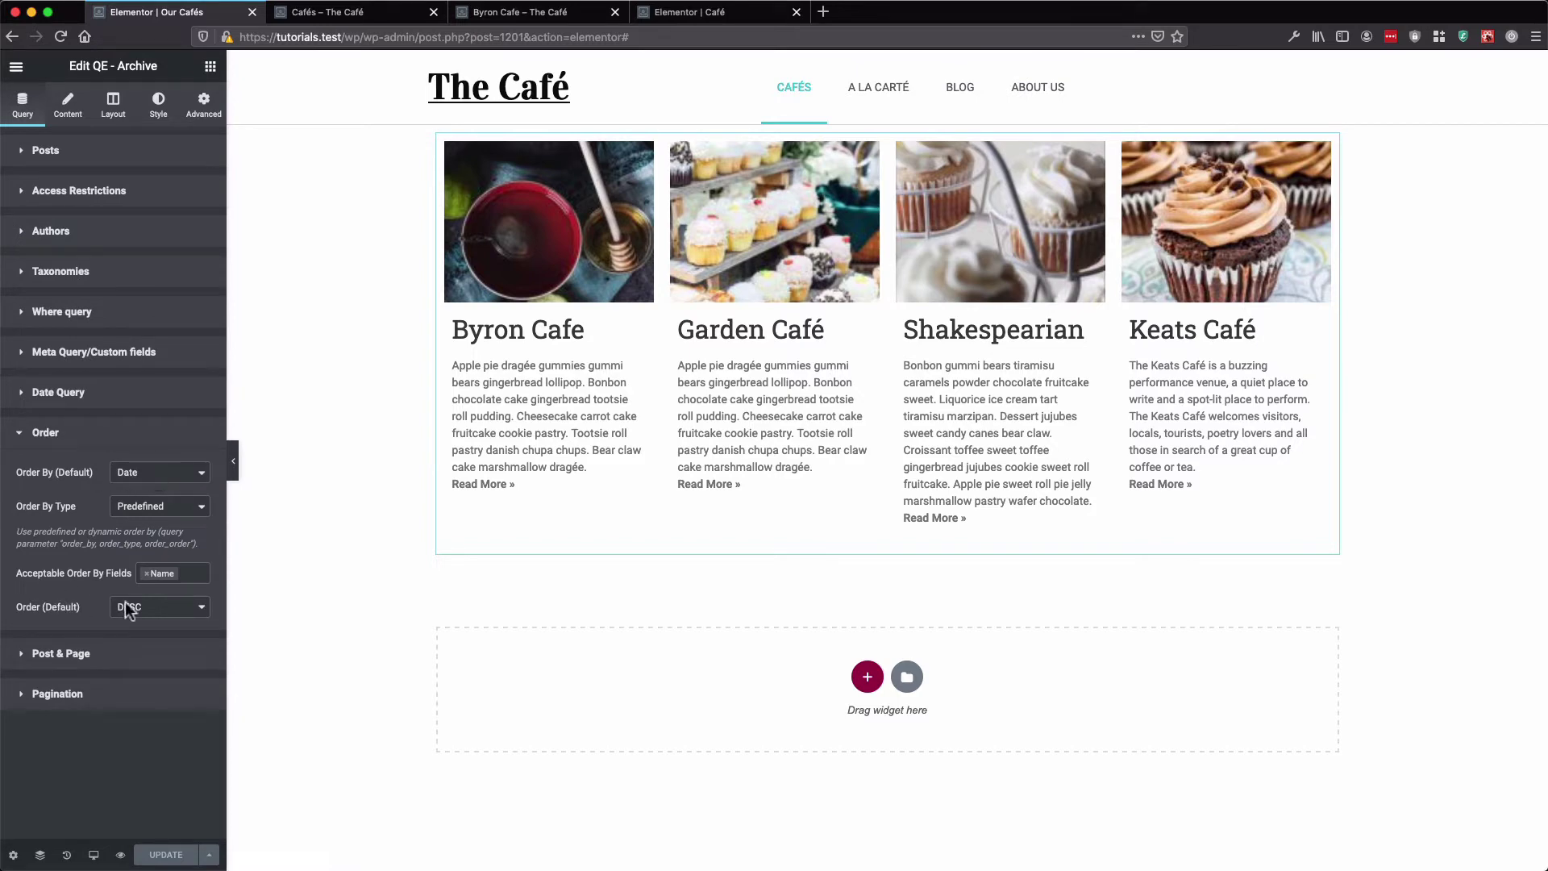
Reload the live Cafés listing, then view the Byron Cafe page down to its staff cards
{"action": "left_click", "coordinate": [362, 13]}
{"action": "key", "text": "super+r"}
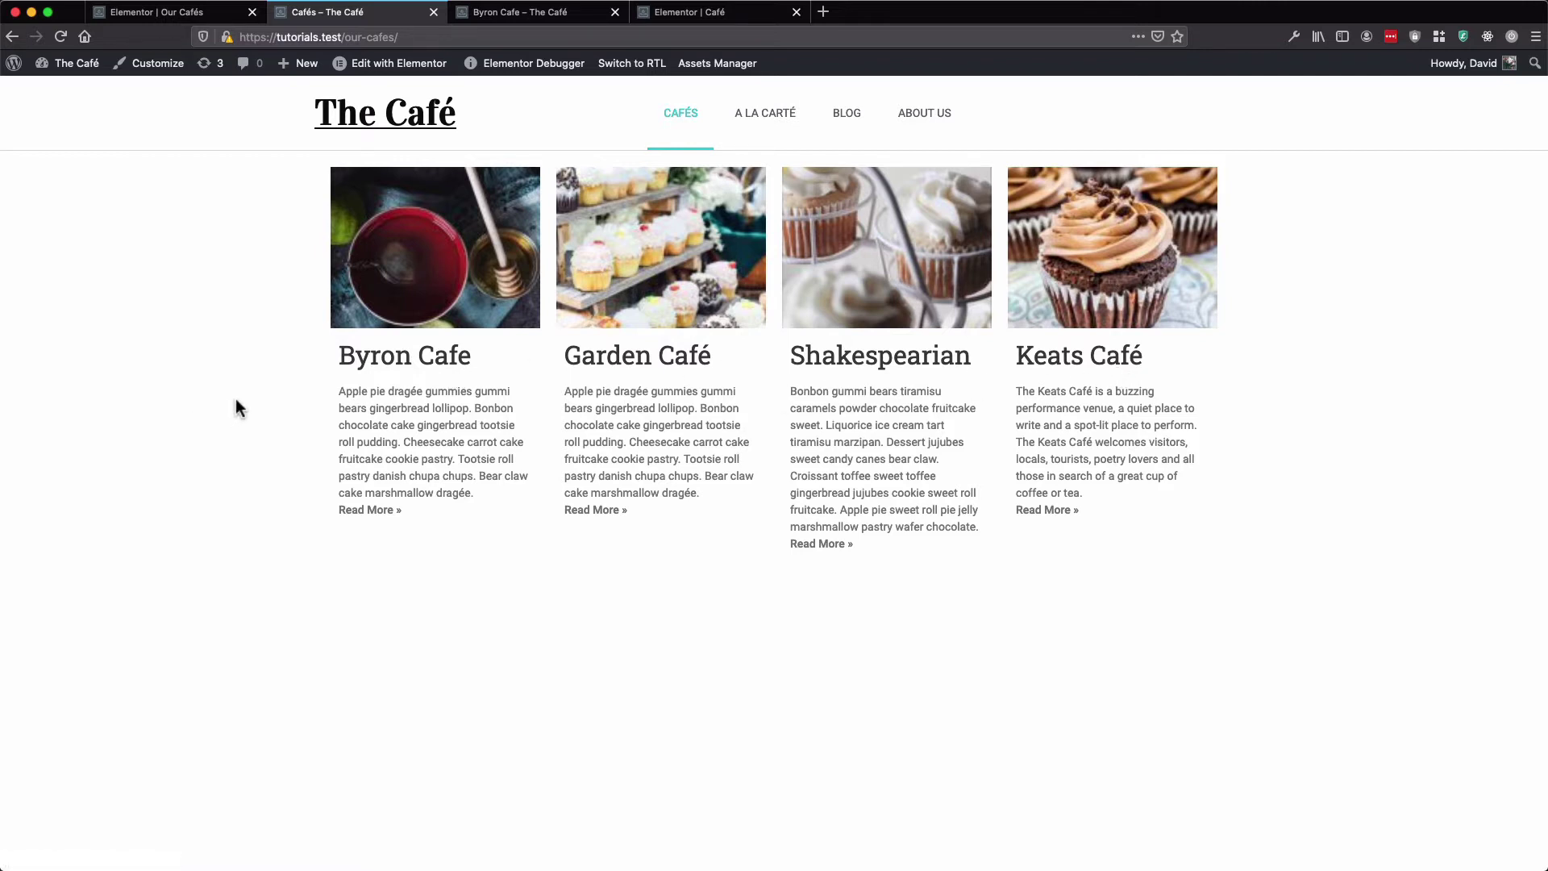
{"action": "left_click", "coordinate": [501, 16]}
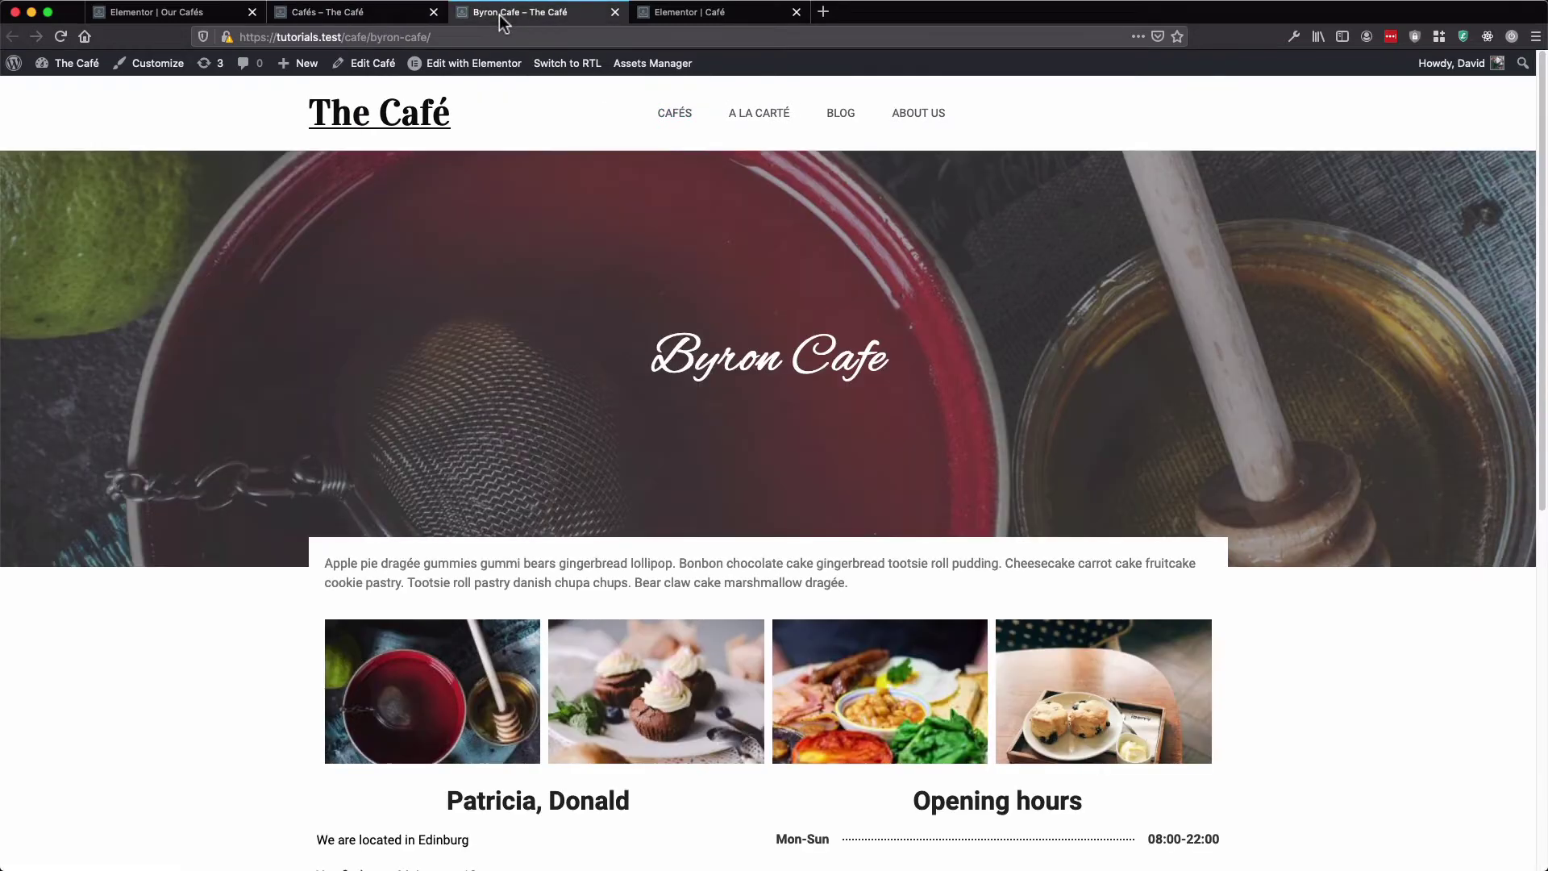
{"action": "scroll", "coordinate": [292, 298], "scroll_direction": "down", "scroll_amount": 5}
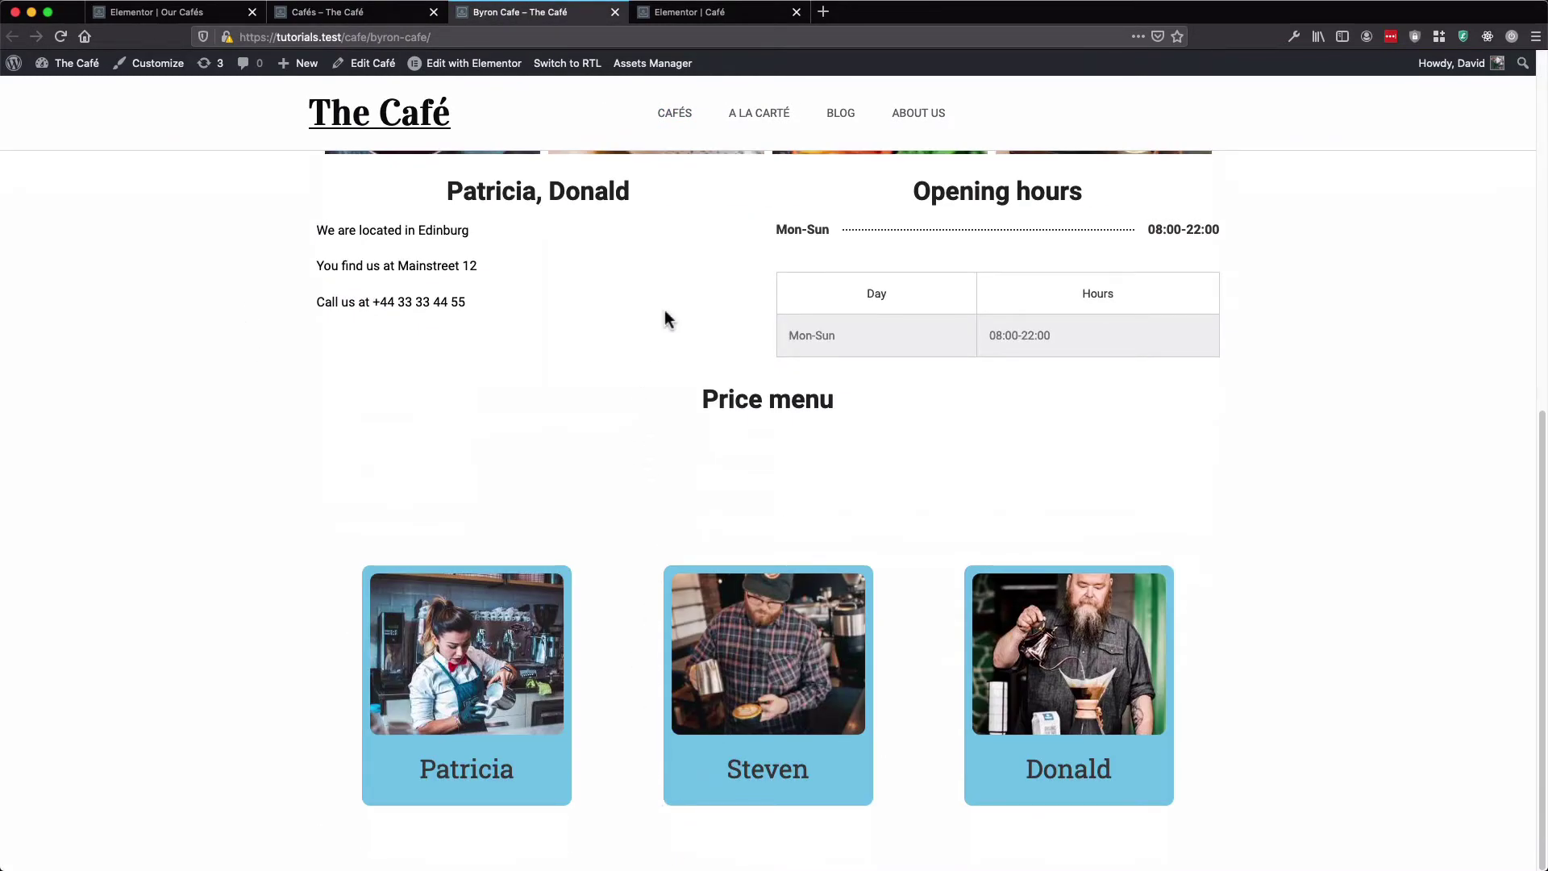
Add the QE - Single Page Paging Control below the staff cards in the Café template
{"action": "left_click", "coordinate": [677, 13]}
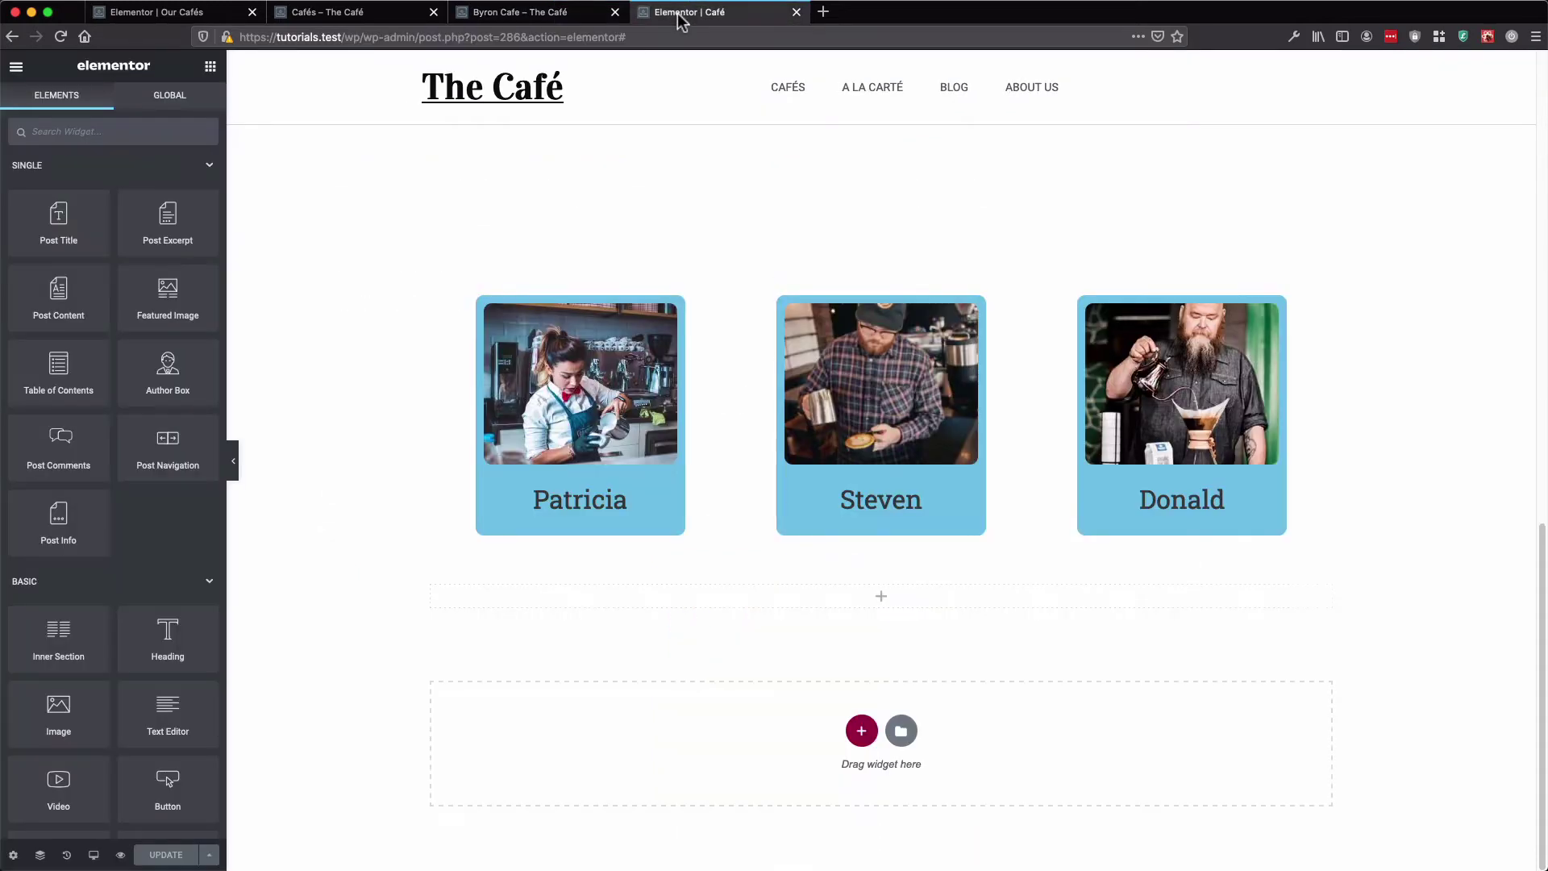
{"action": "left_click", "coordinate": [147, 134]}
{"action": "type", "text": "single"}
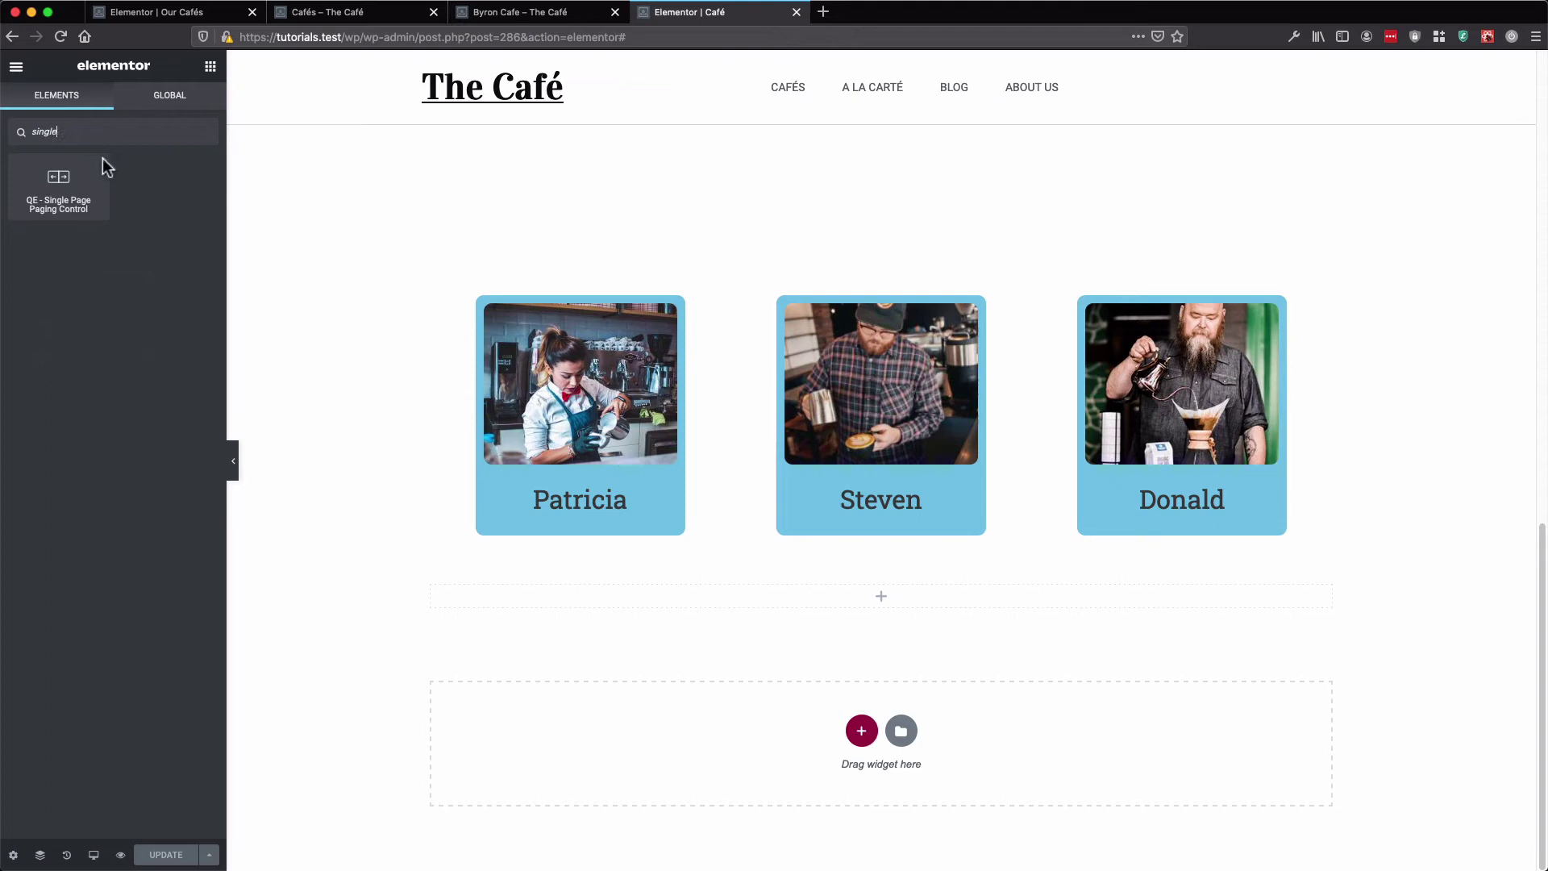
{"action": "left_click_drag", "start_coordinate": [104, 162], "coordinate": [836, 607]}
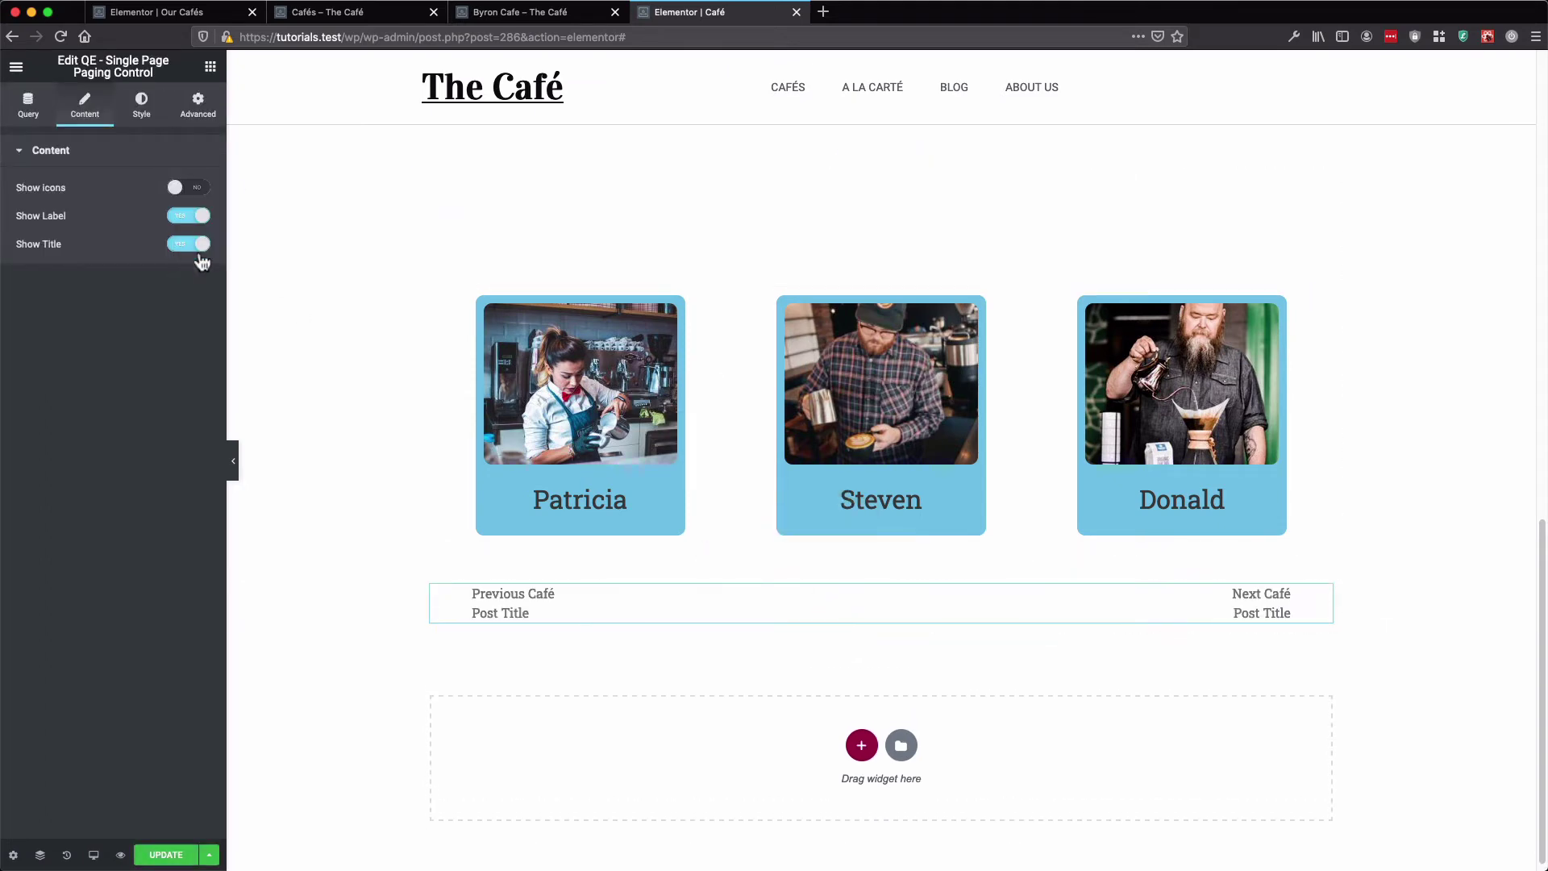
Set its Paging Query method to Use archive page query and save the template
{"action": "left_click", "coordinate": [30, 121]}
{"action": "left_click", "coordinate": [138, 191]}
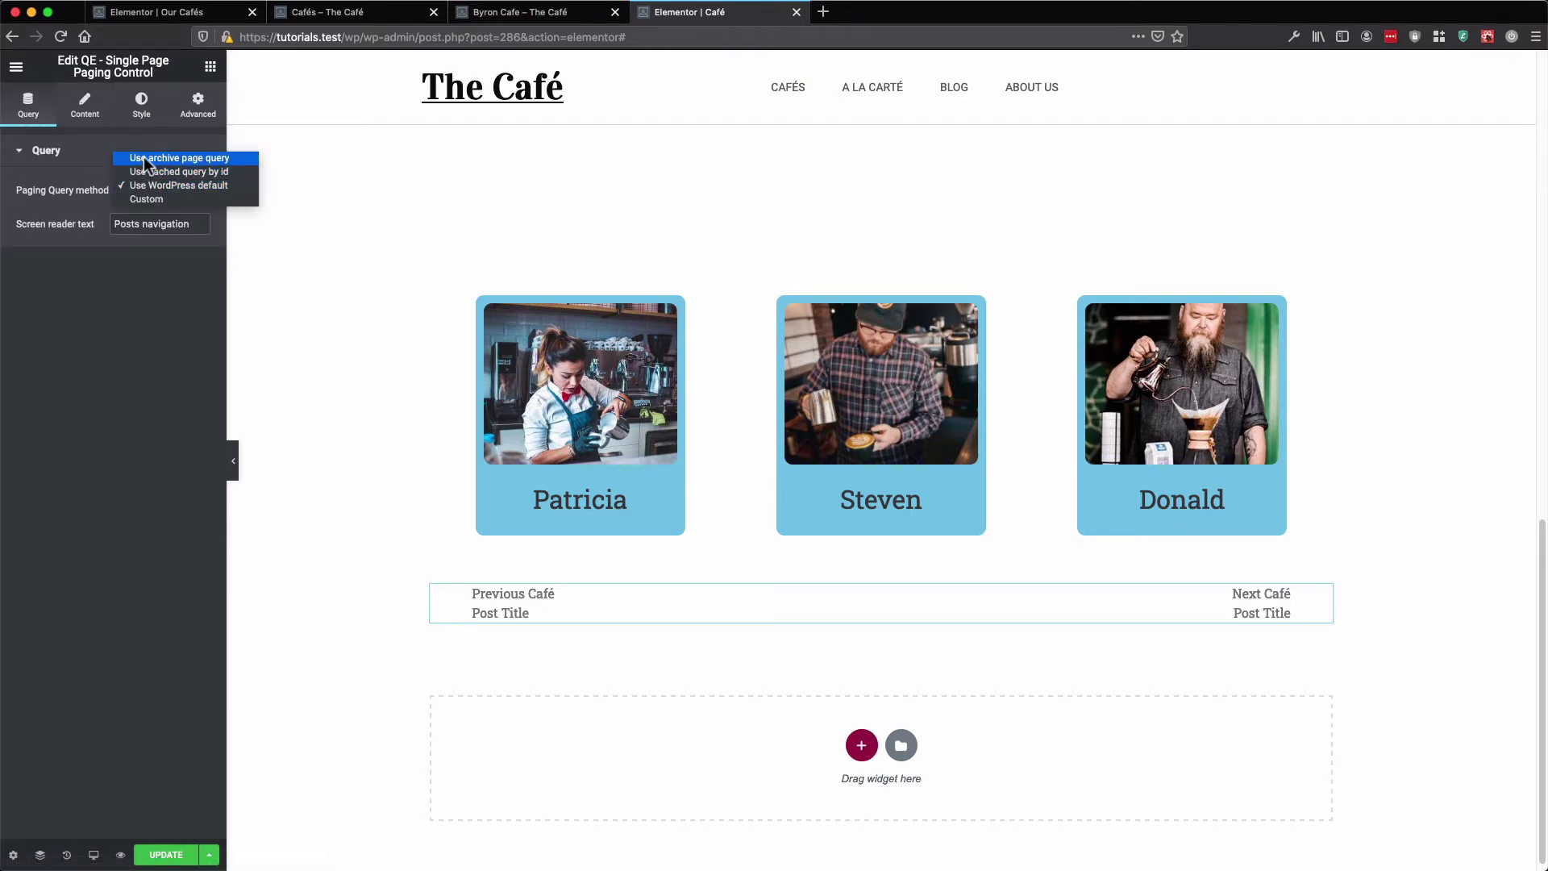
{"action": "left_click", "coordinate": [144, 157]}
{"action": "left_click", "coordinate": [167, 856]}
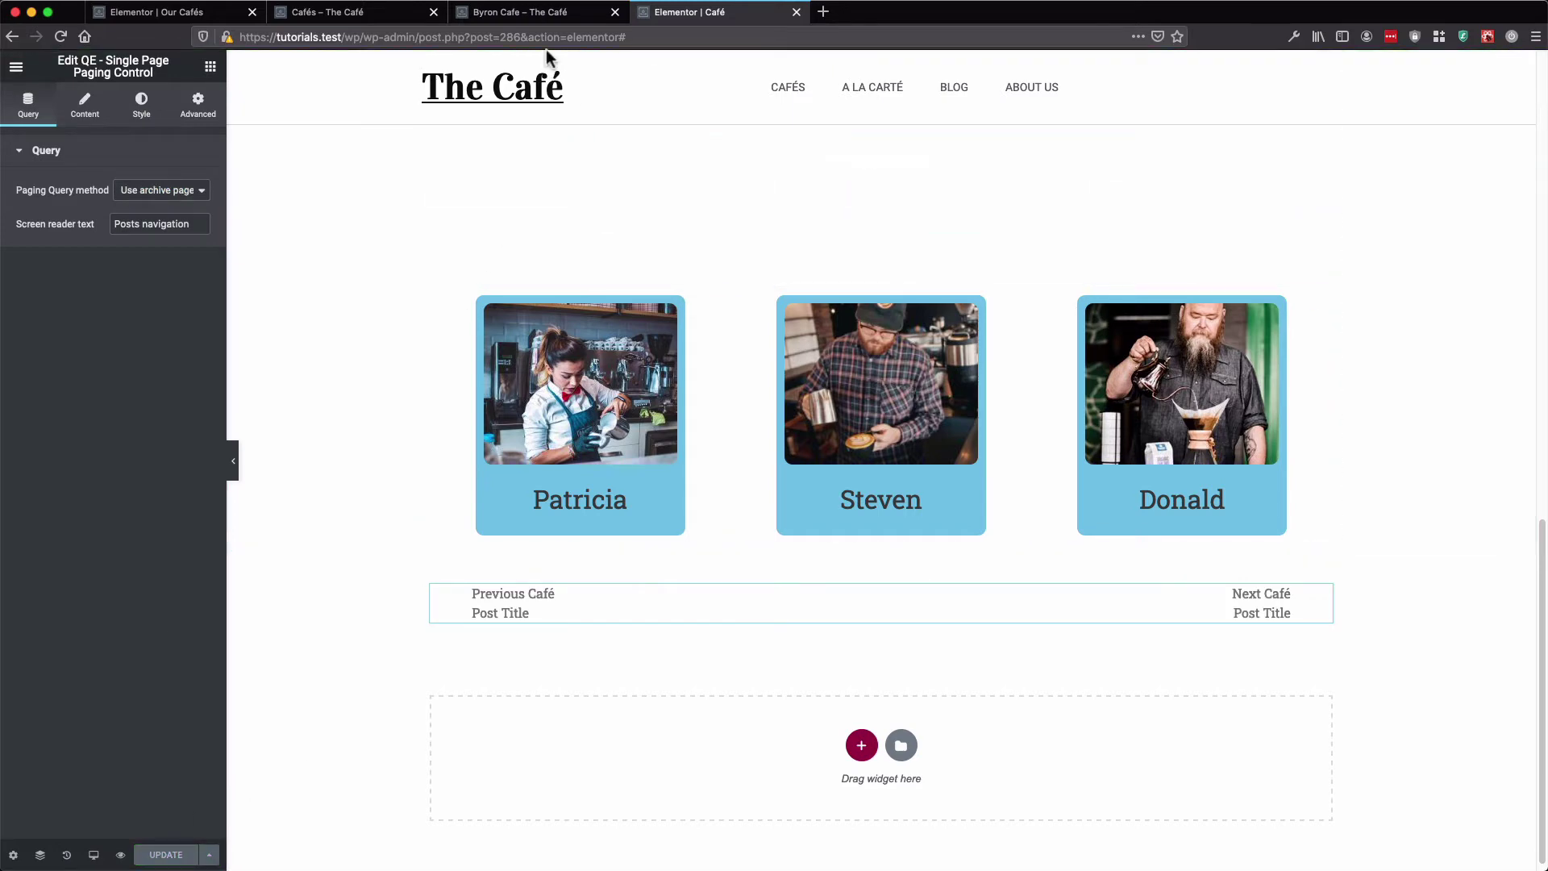
Reload Byron Cafe, confirm its Next Café link to Garden Café, then return to the café listing
{"action": "left_click", "coordinate": [524, 12]}
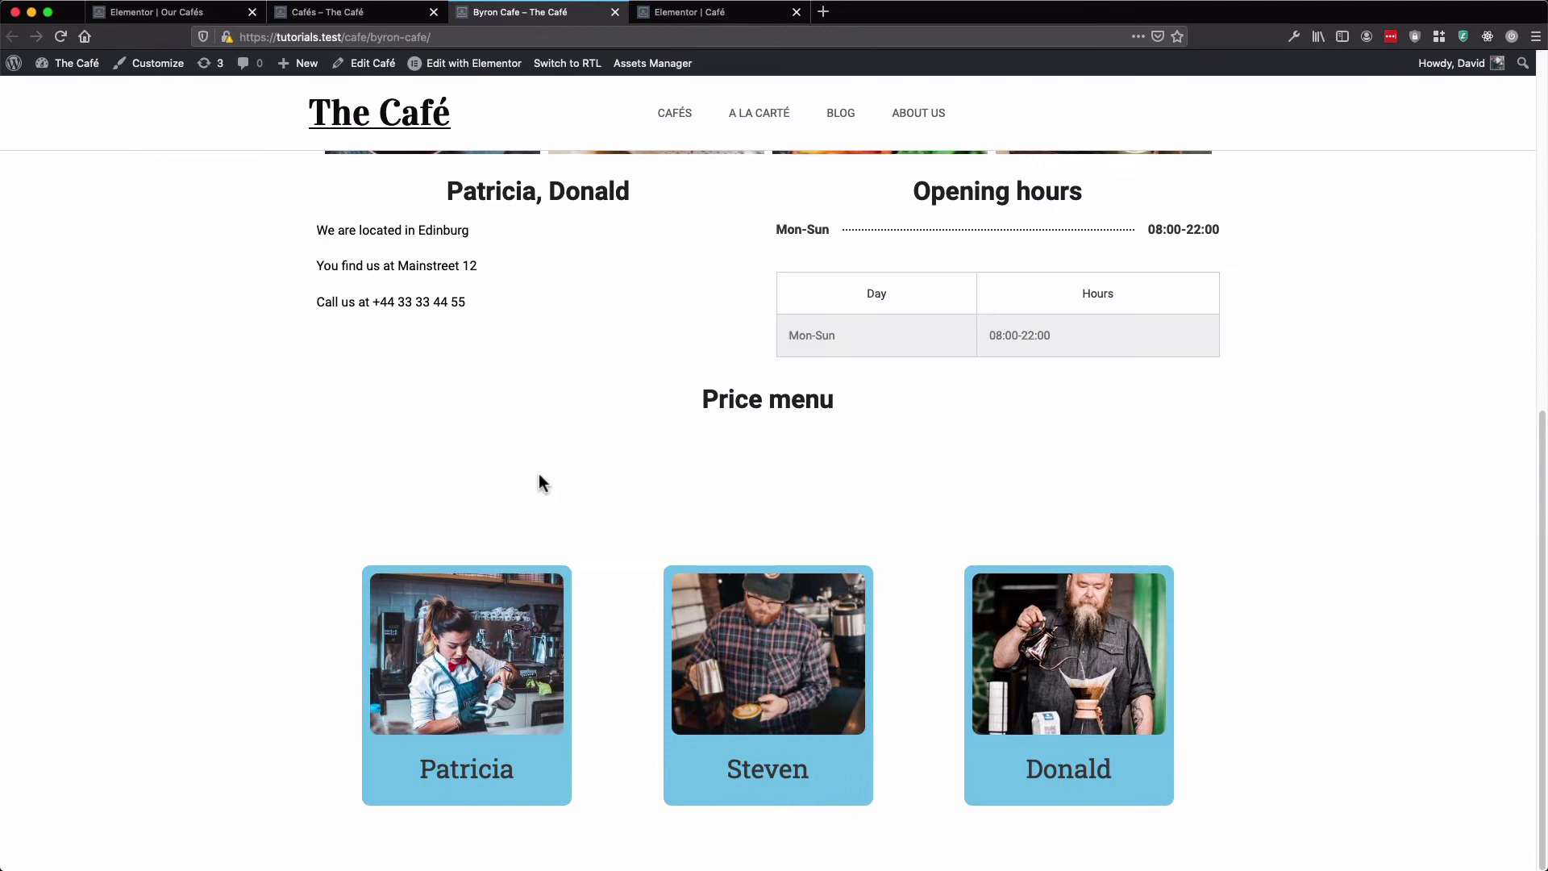
{"action": "key", "text": "super+r"}
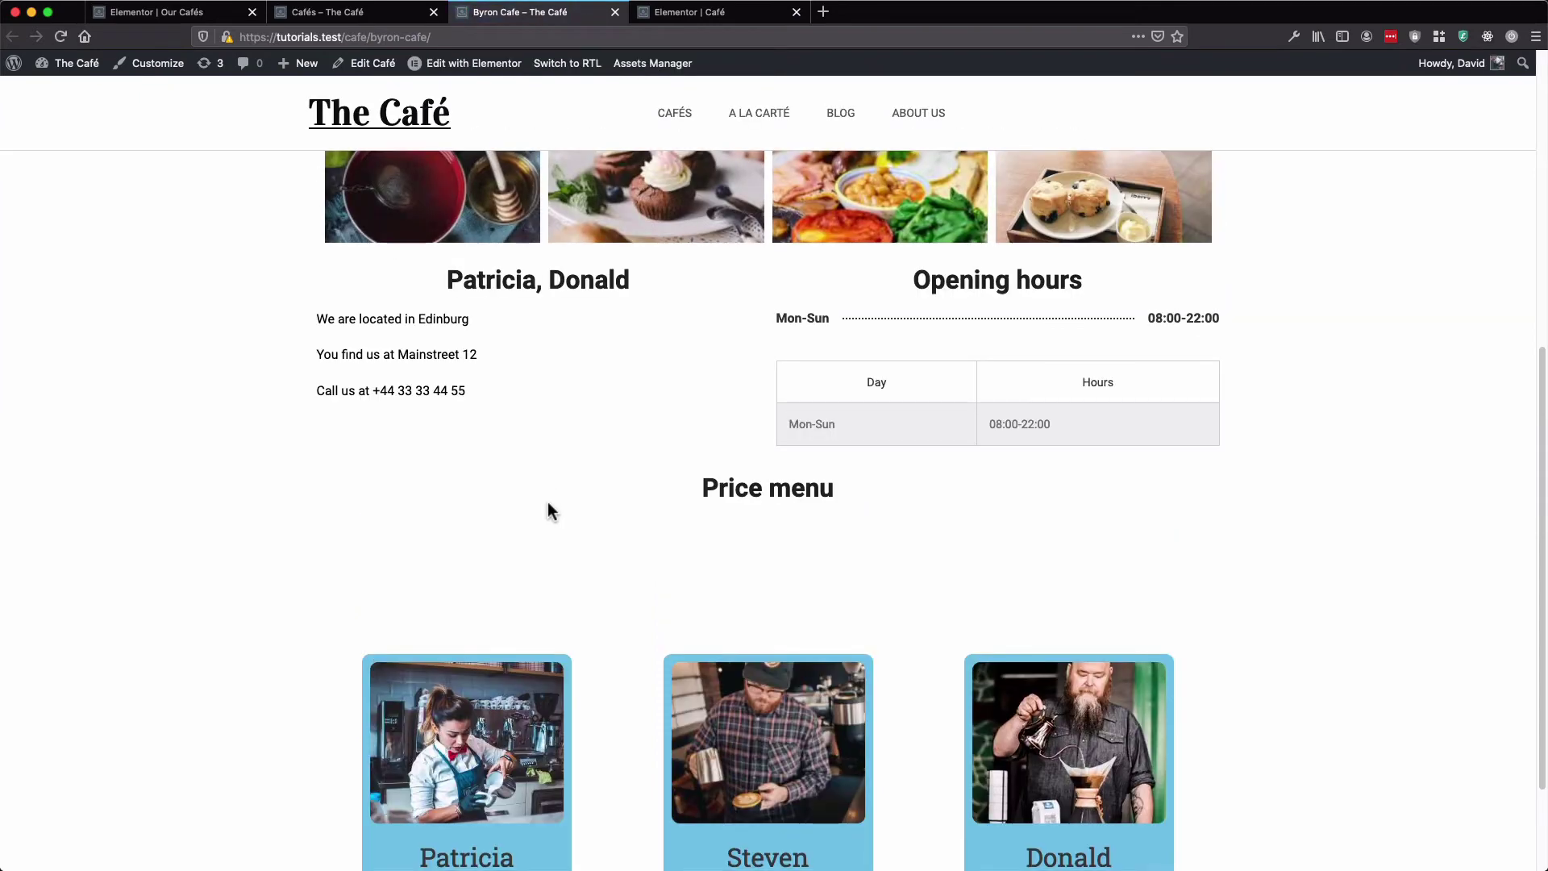
{"action": "scroll", "coordinate": [553, 516], "scroll_direction": "down", "scroll_amount": 3}
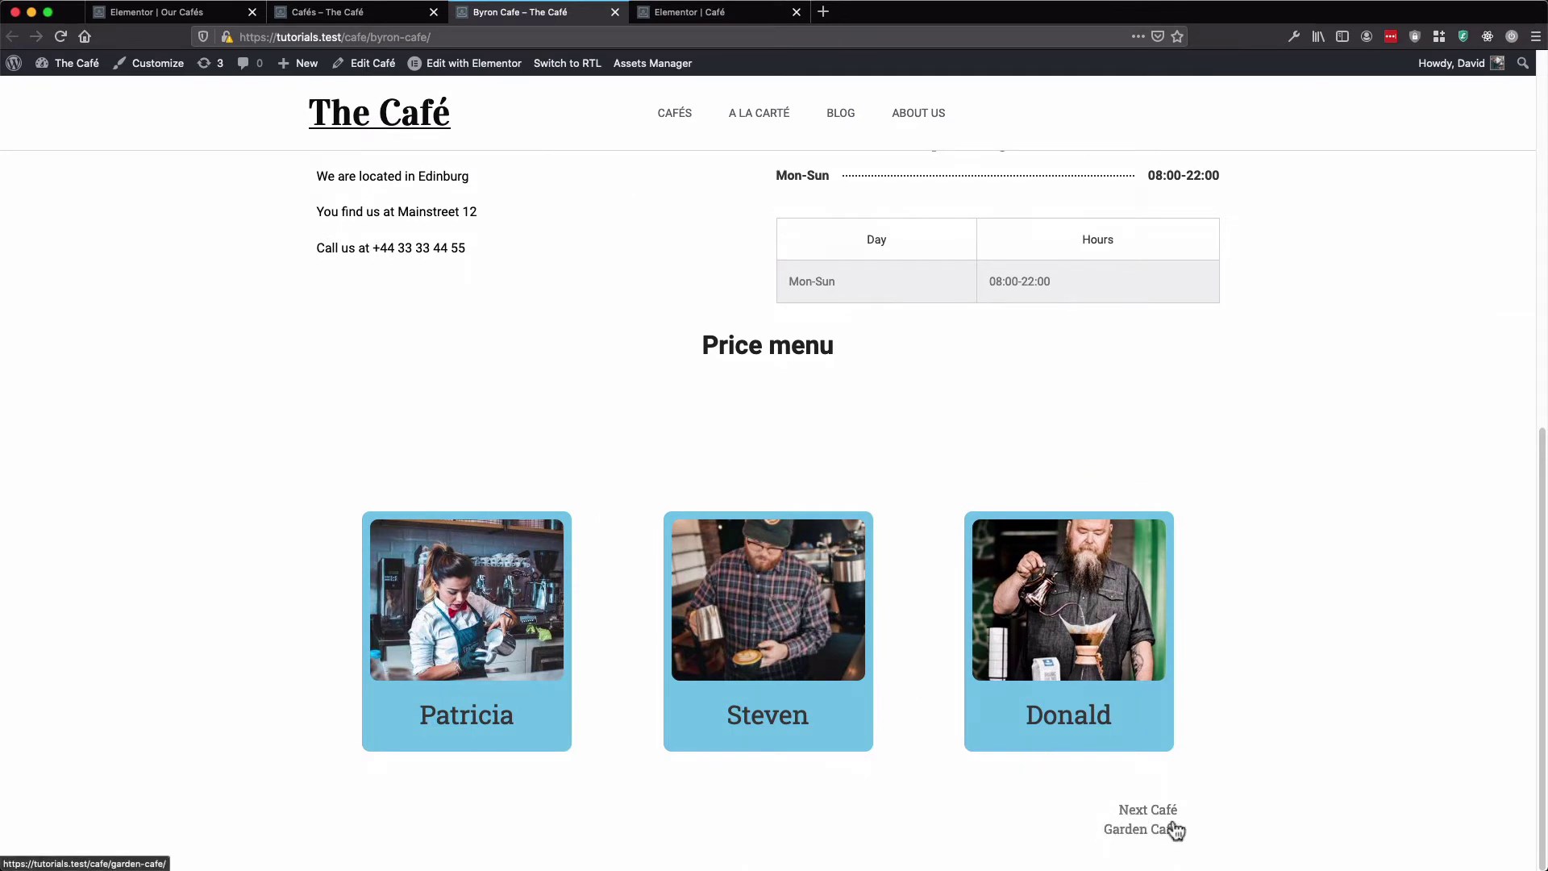
{"action": "left_click", "coordinate": [364, 17]}
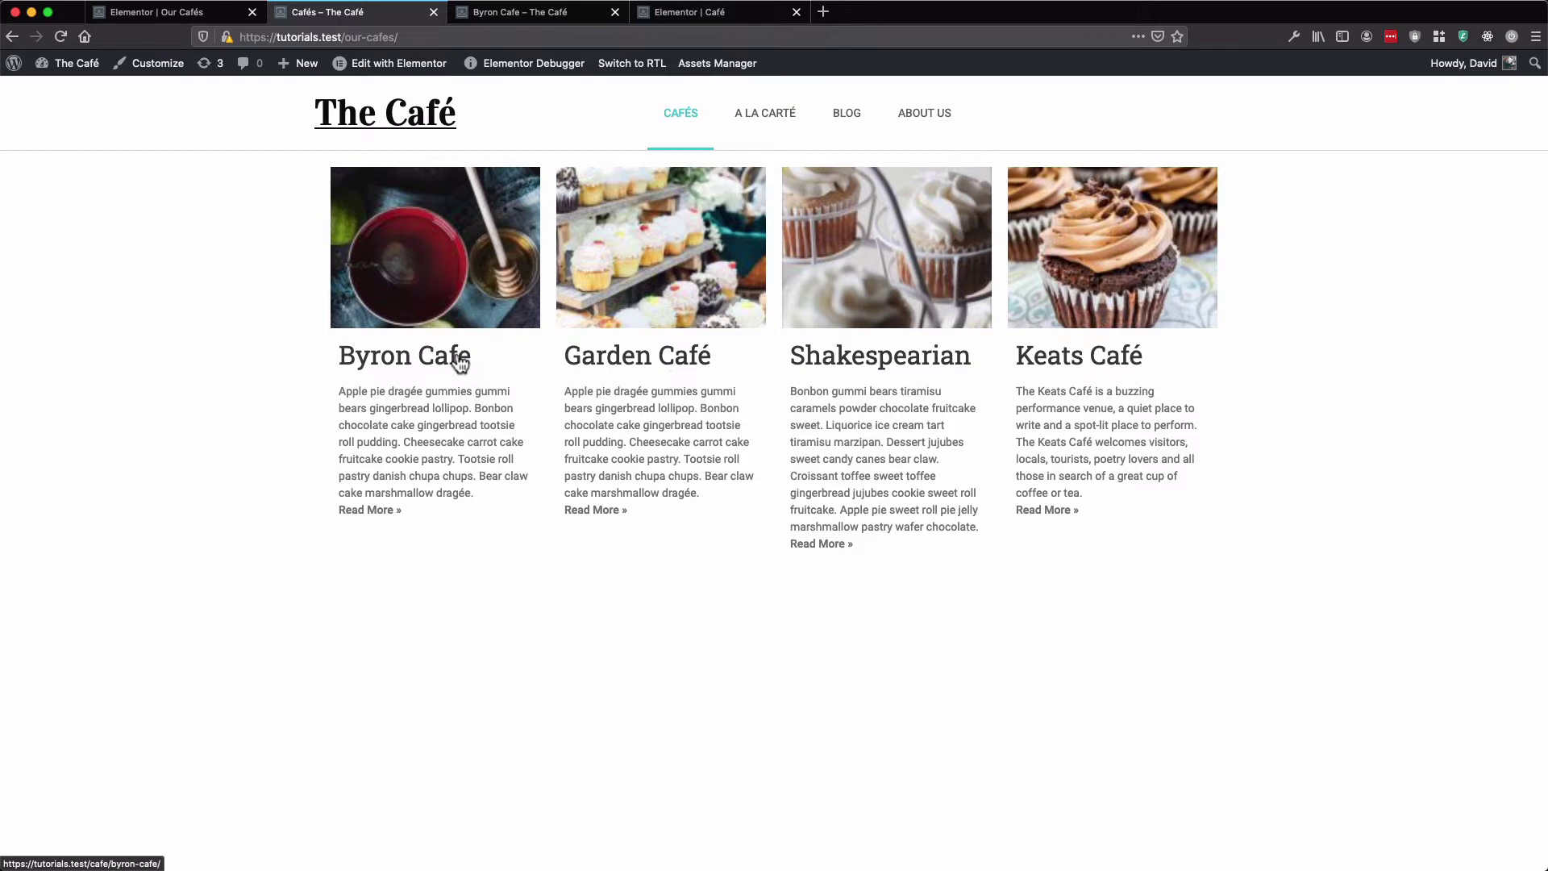
Change the Our Cafés archive's default Order to ASC and save the template
{"action": "left_click", "coordinate": [160, 13]}
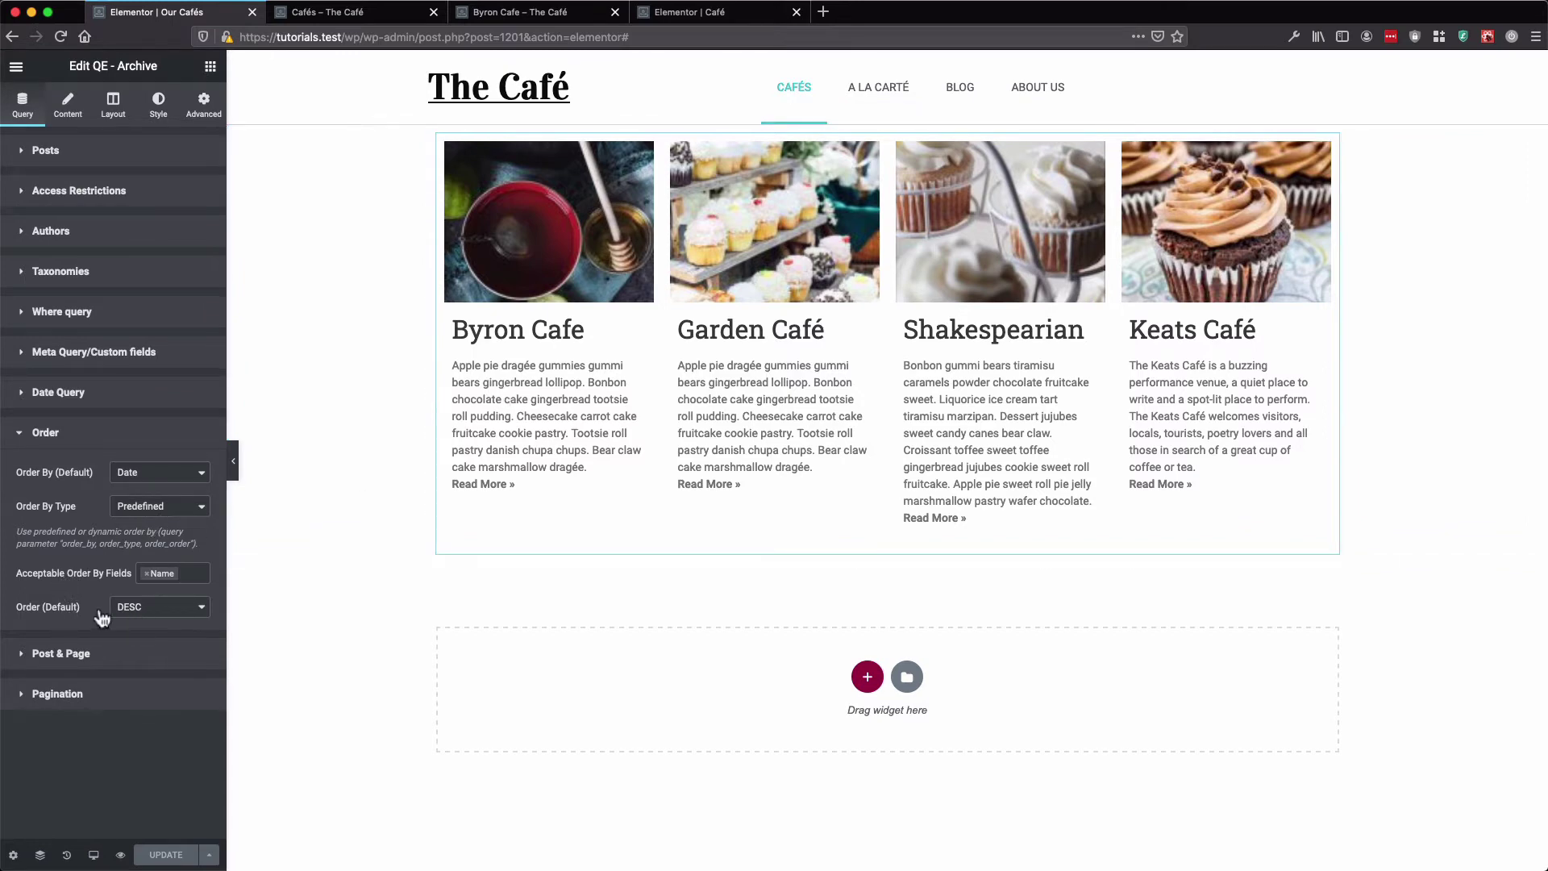
{"action": "left_click", "coordinate": [149, 605]}
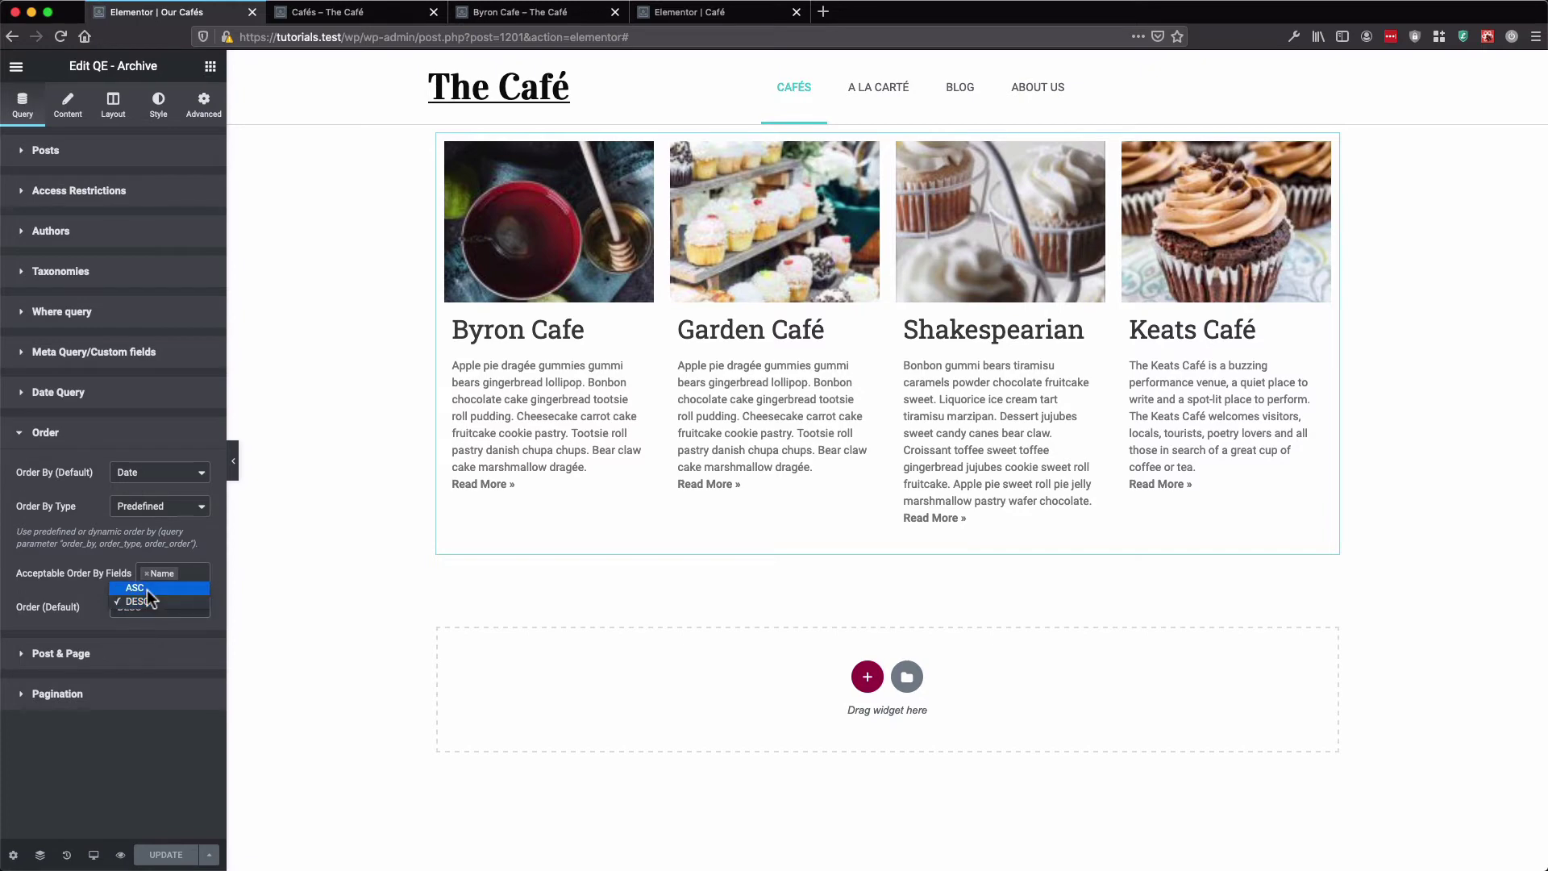
{"action": "left_click", "coordinate": [147, 589]}
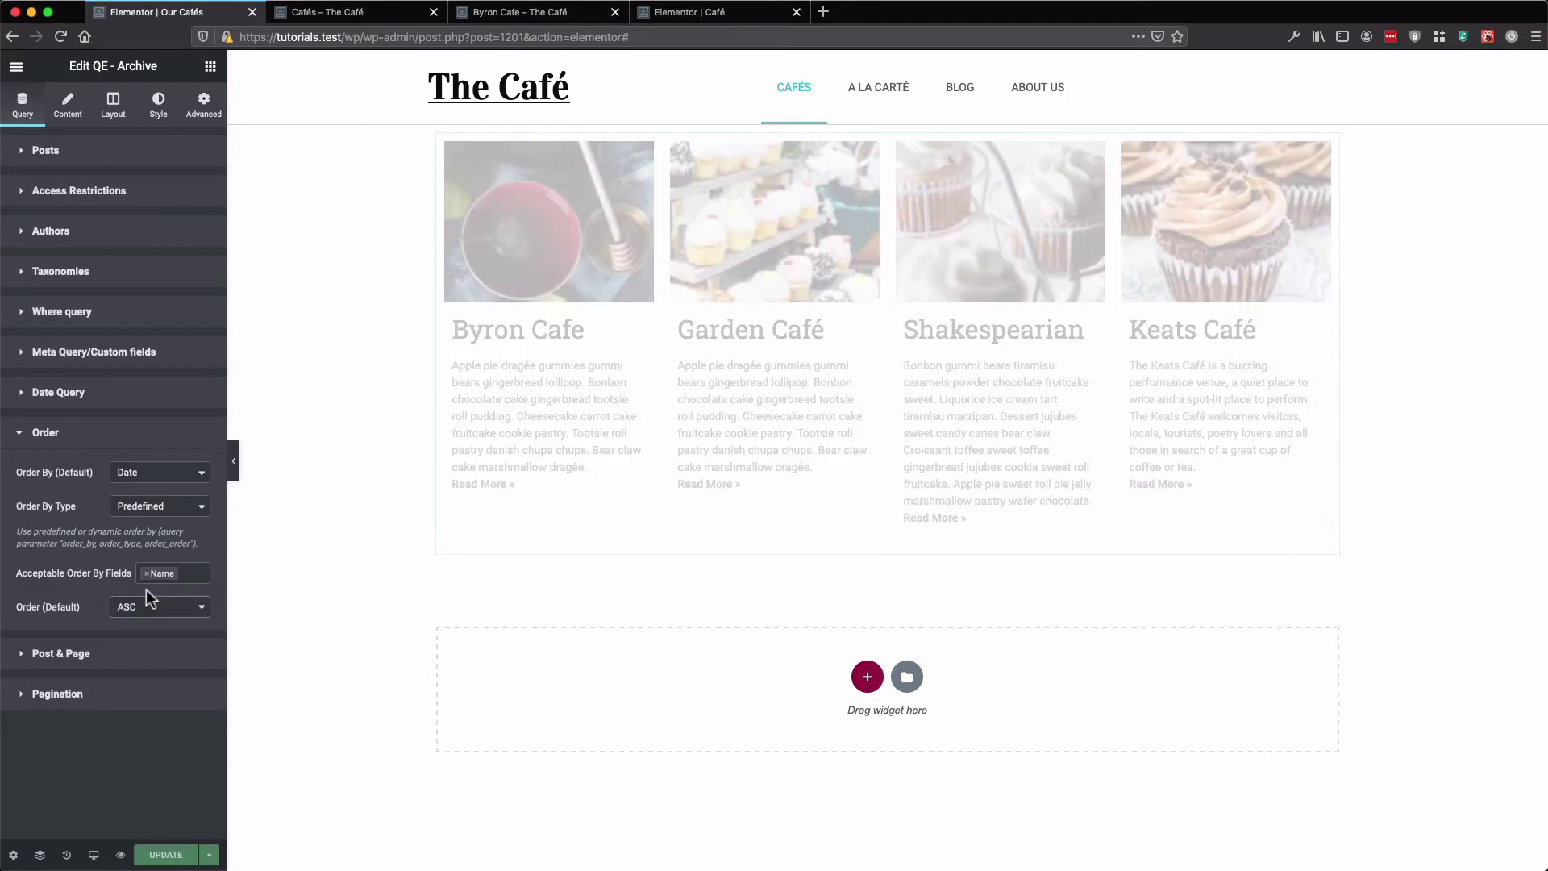
{"action": "left_click", "coordinate": [166, 855]}
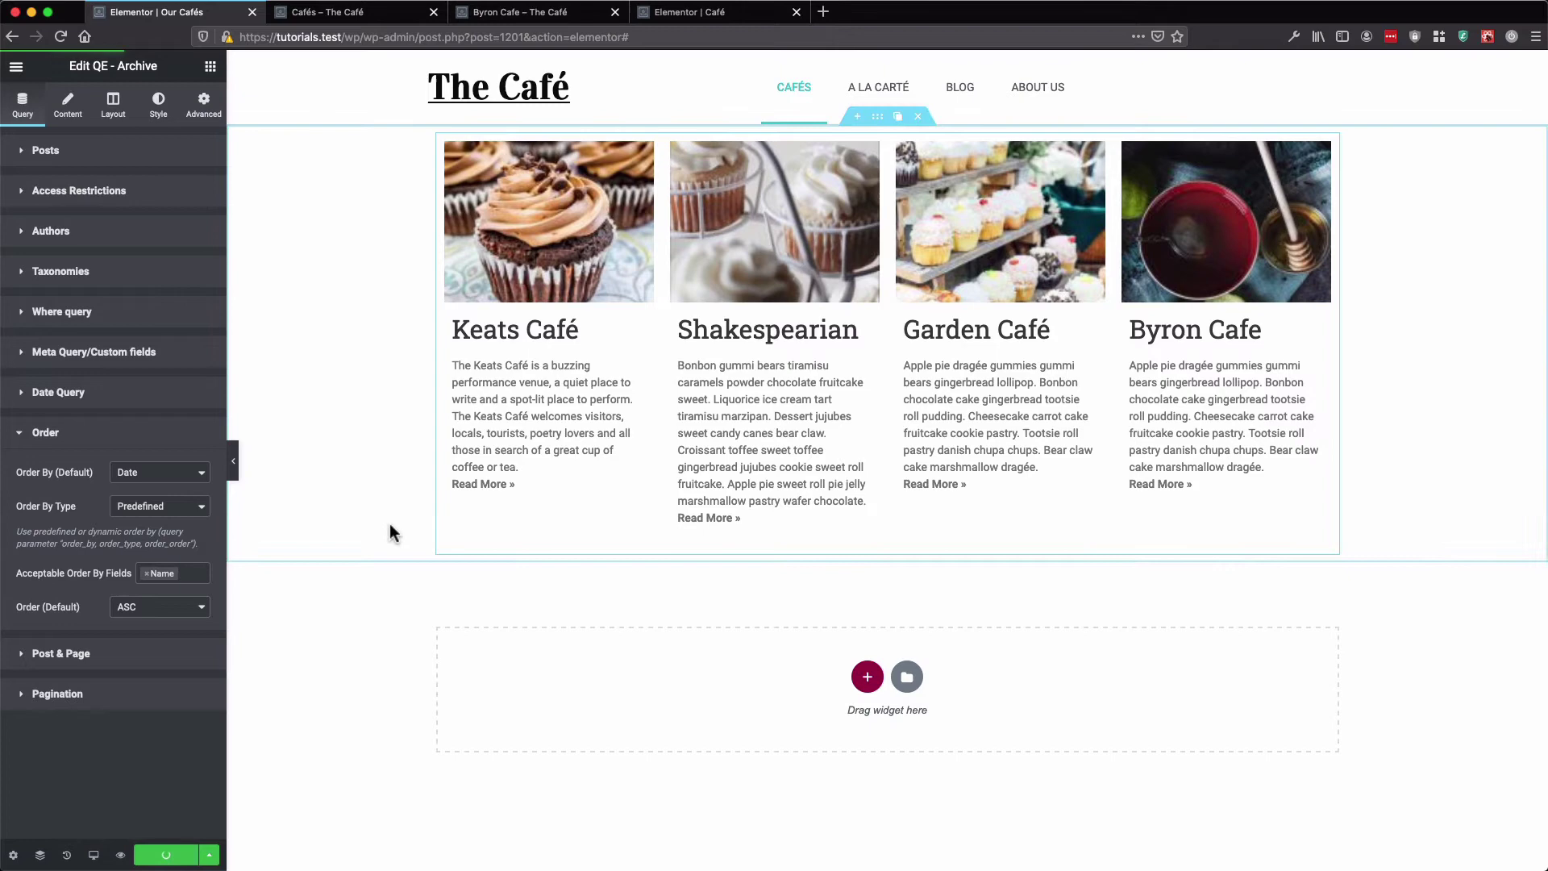
Reload the café listing and the Byron Cafe page, checking its Previous Café link to Garden Café
{"action": "left_click", "coordinate": [321, 12]}
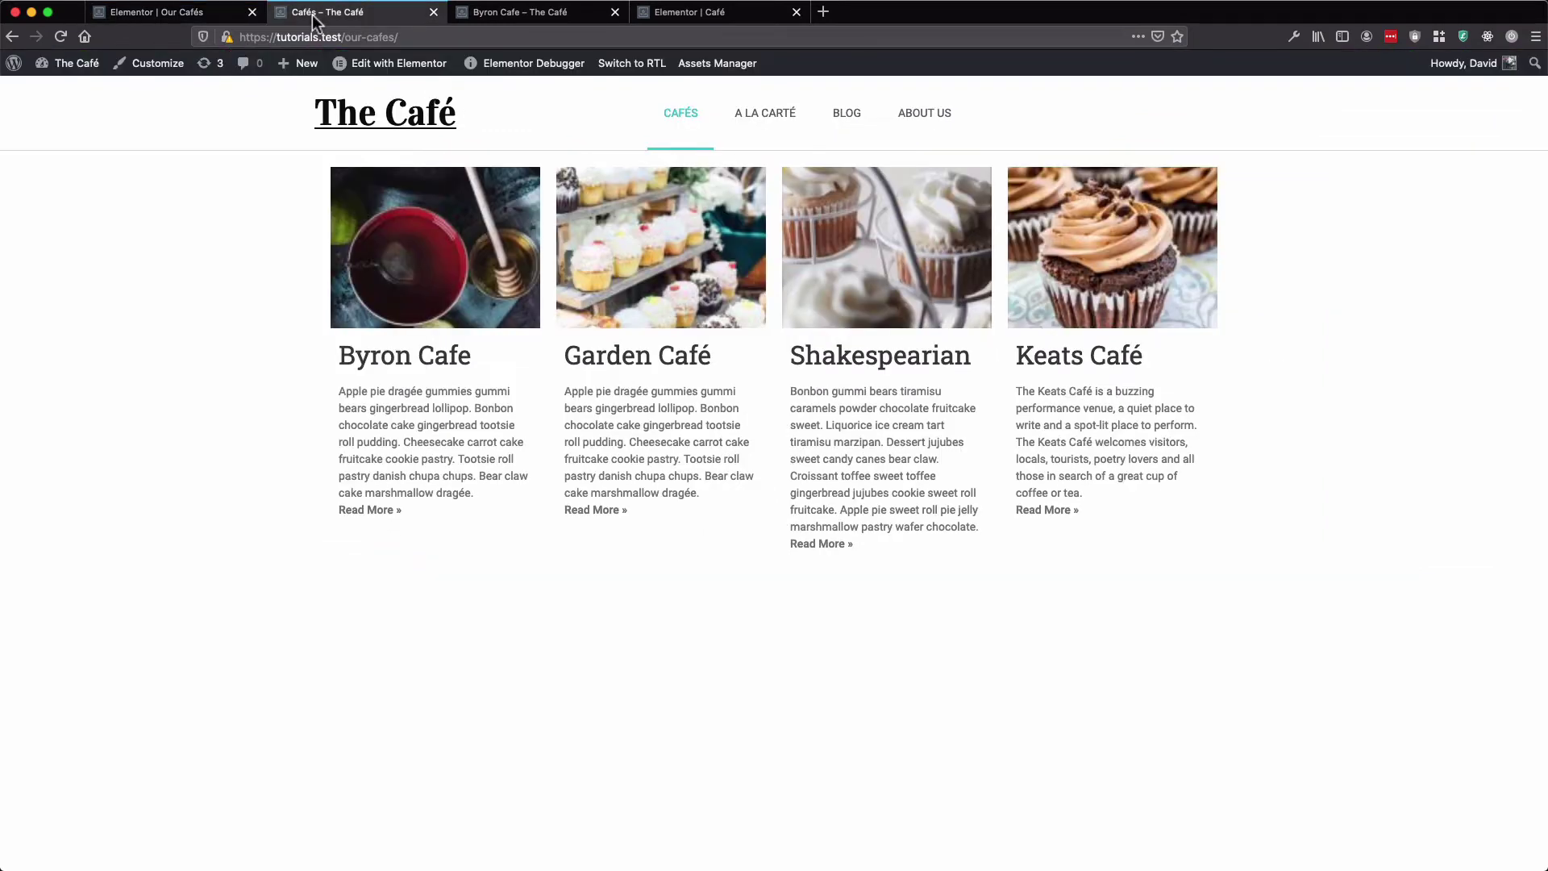
{"action": "key", "text": "super+r"}
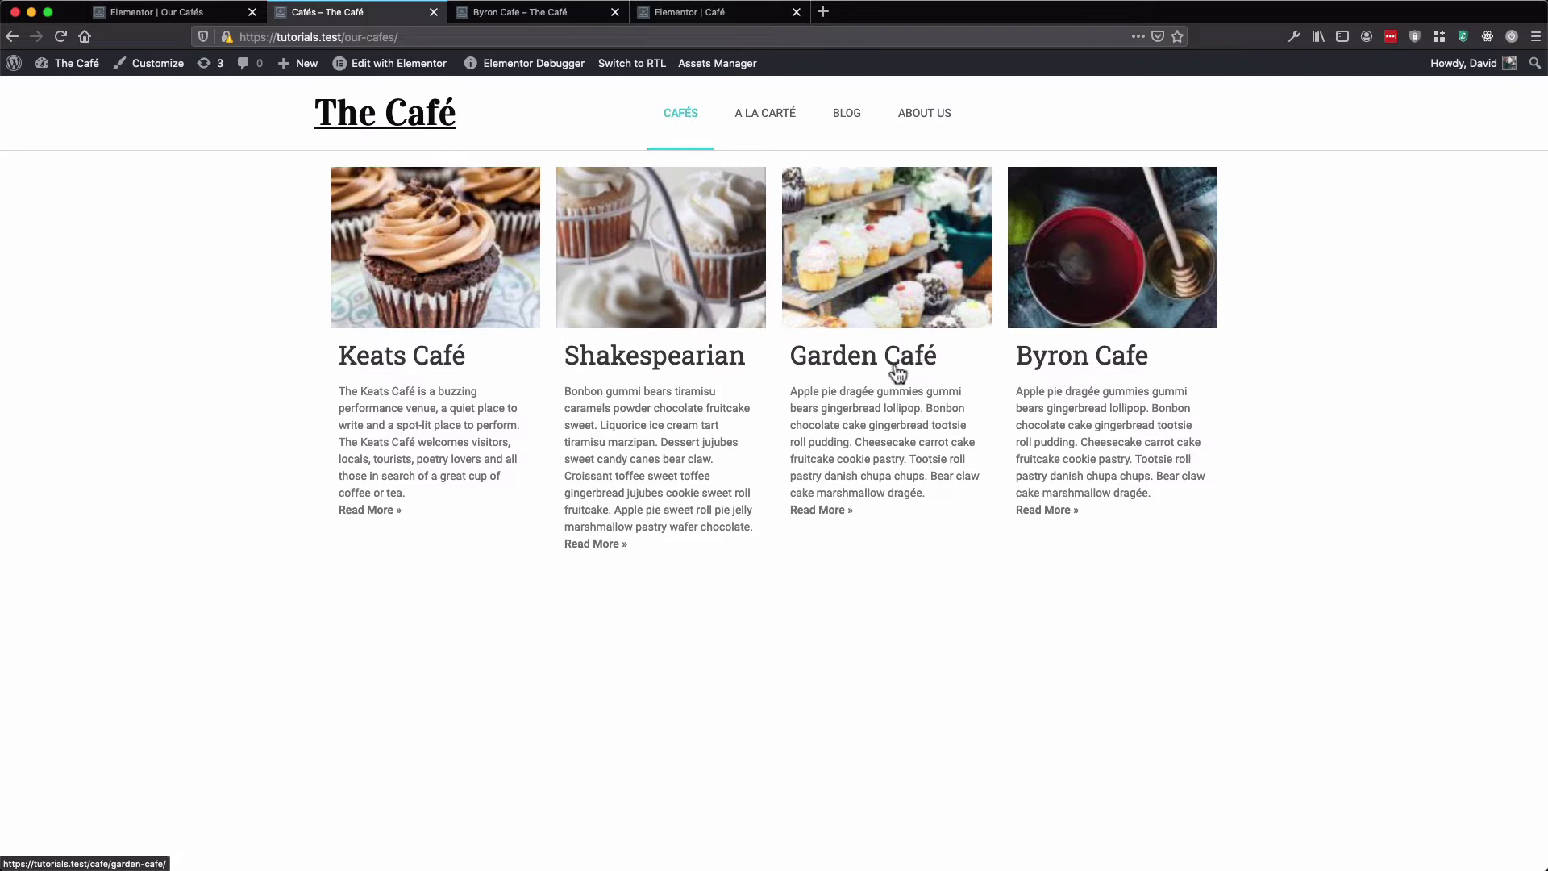
{"action": "left_click", "coordinate": [539, 18]}
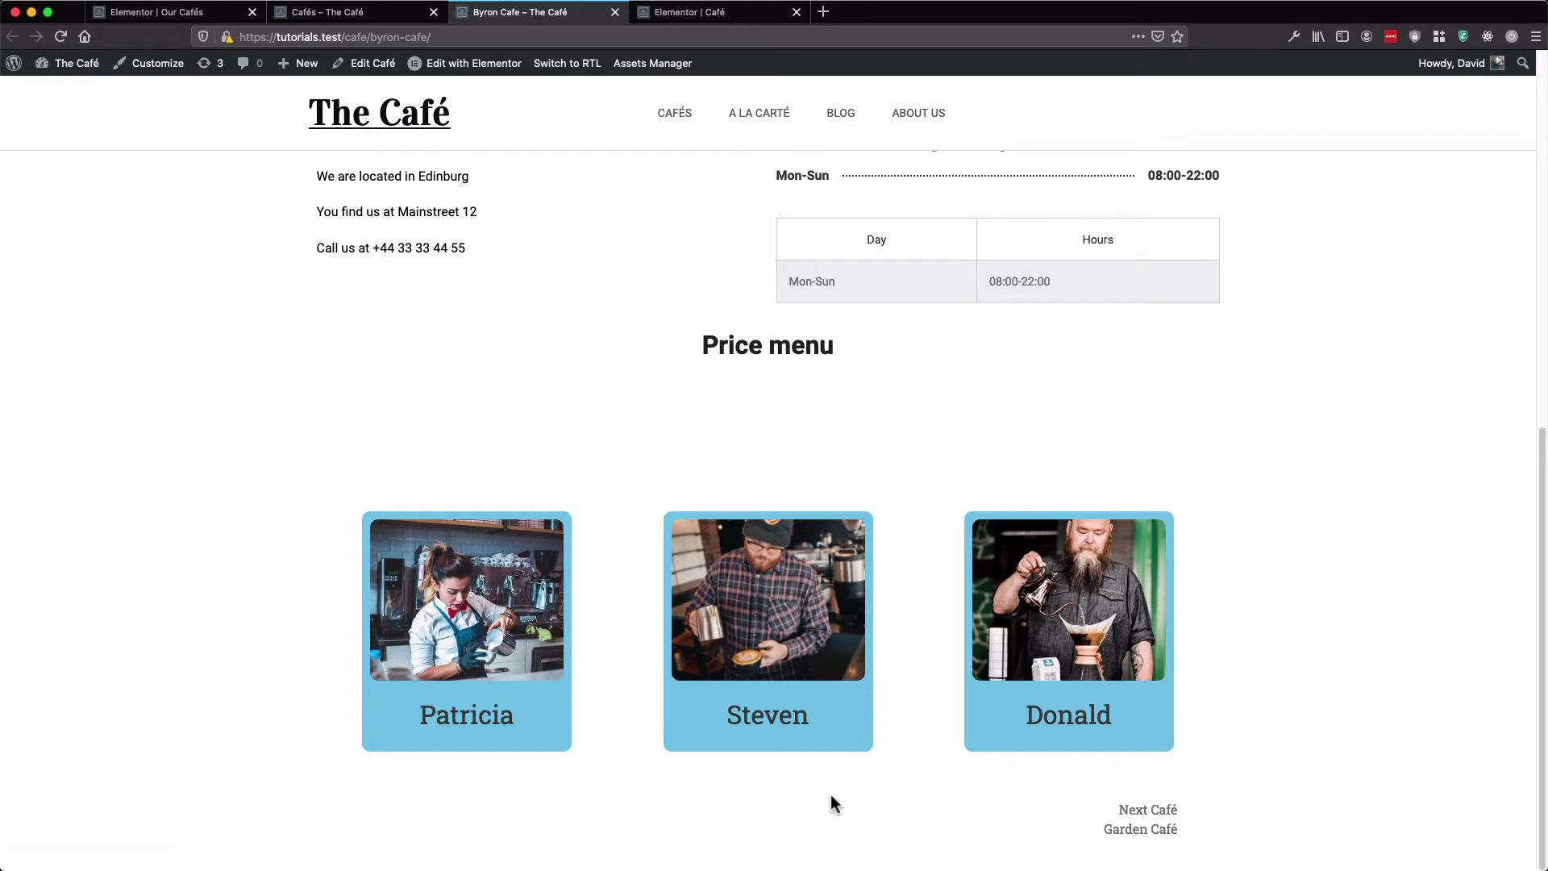
{"action": "key", "text": "super+r"}
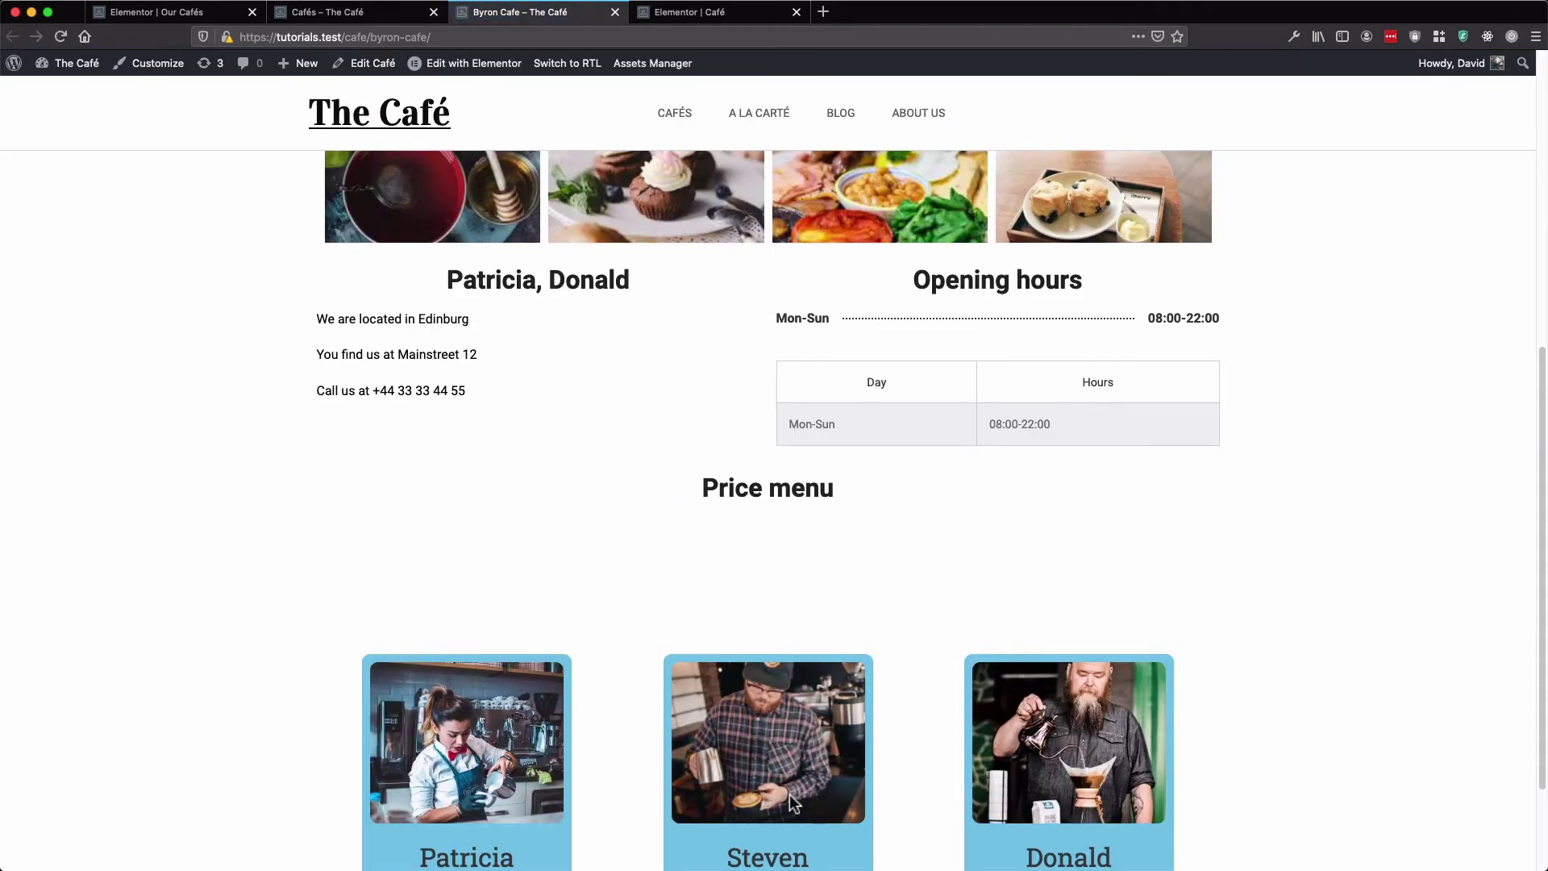
{"action": "scroll", "coordinate": [790, 795], "scroll_direction": "down", "scroll_amount": 2}
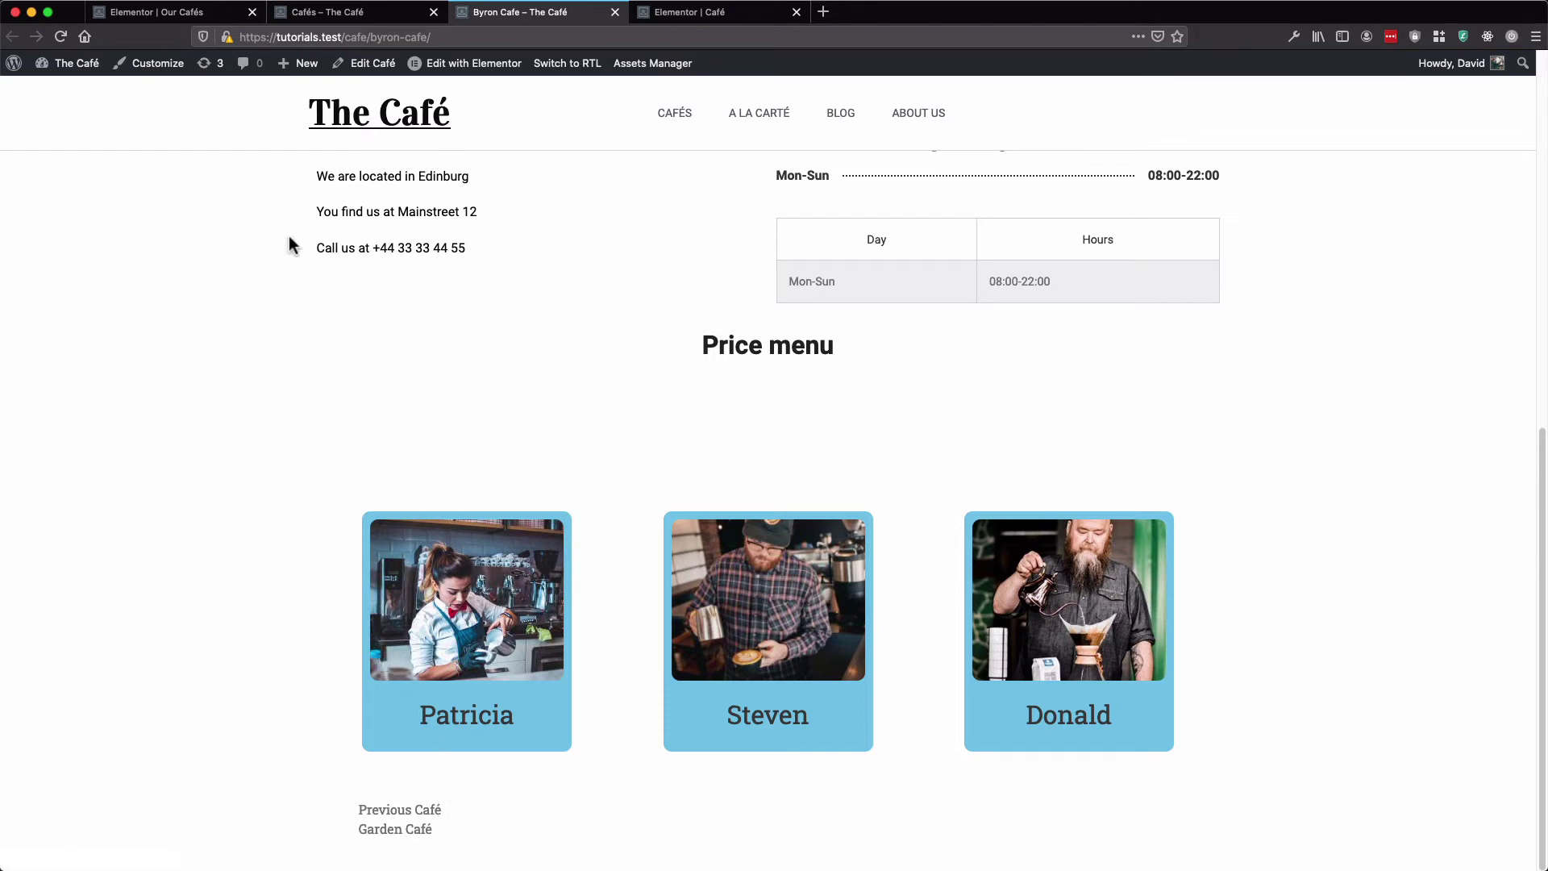
Set the archive's Order By (Default) to Title, keep Order ASC, and save
{"action": "left_click", "coordinate": [188, 13]}
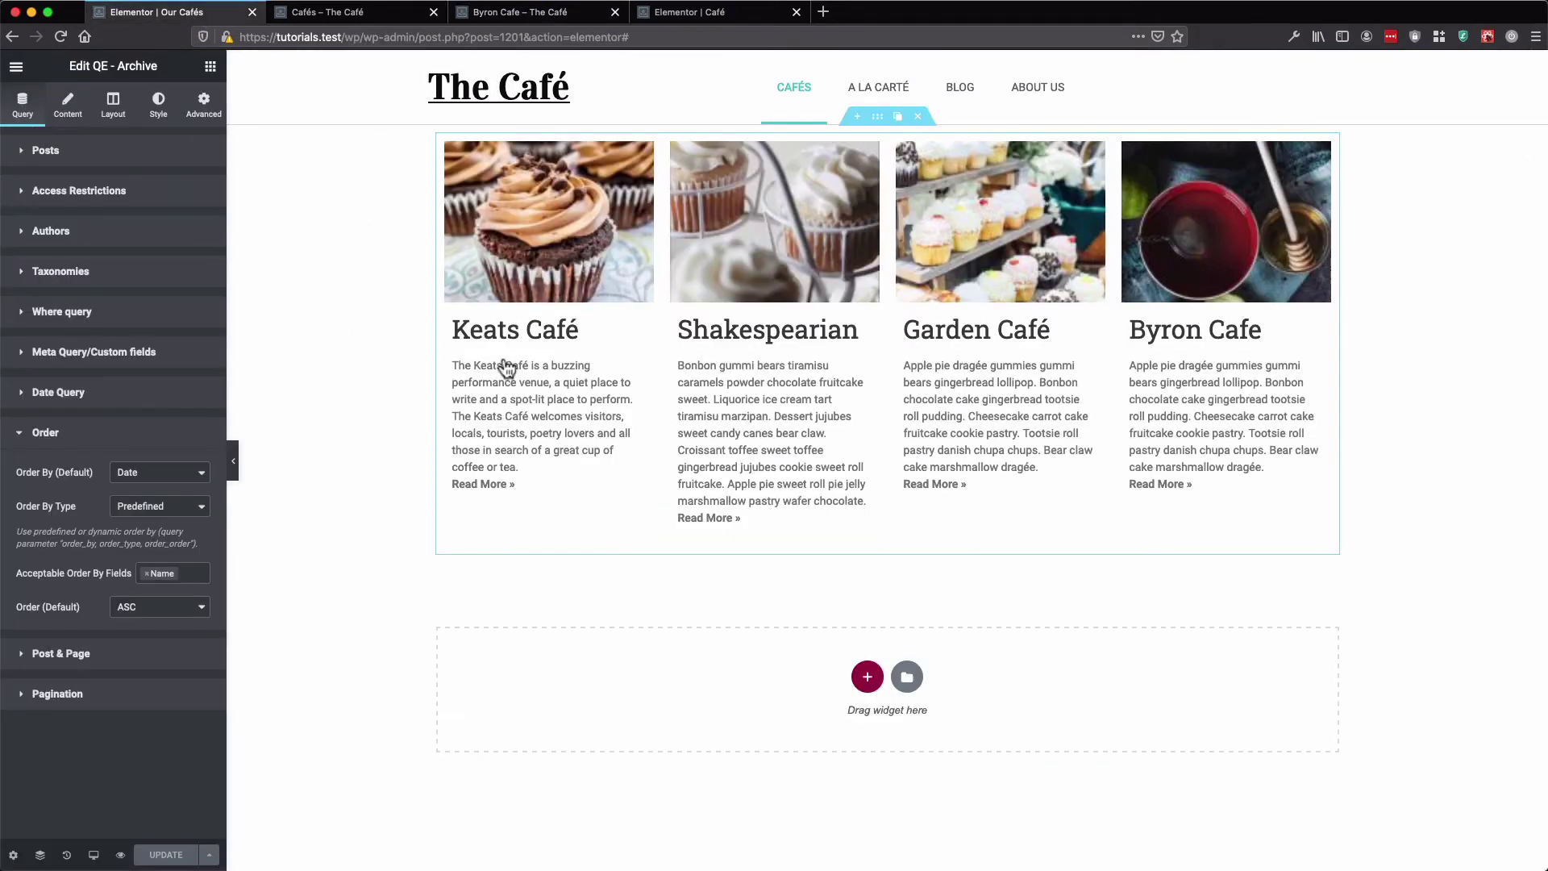
{"action": "left_click", "coordinate": [132, 475]}
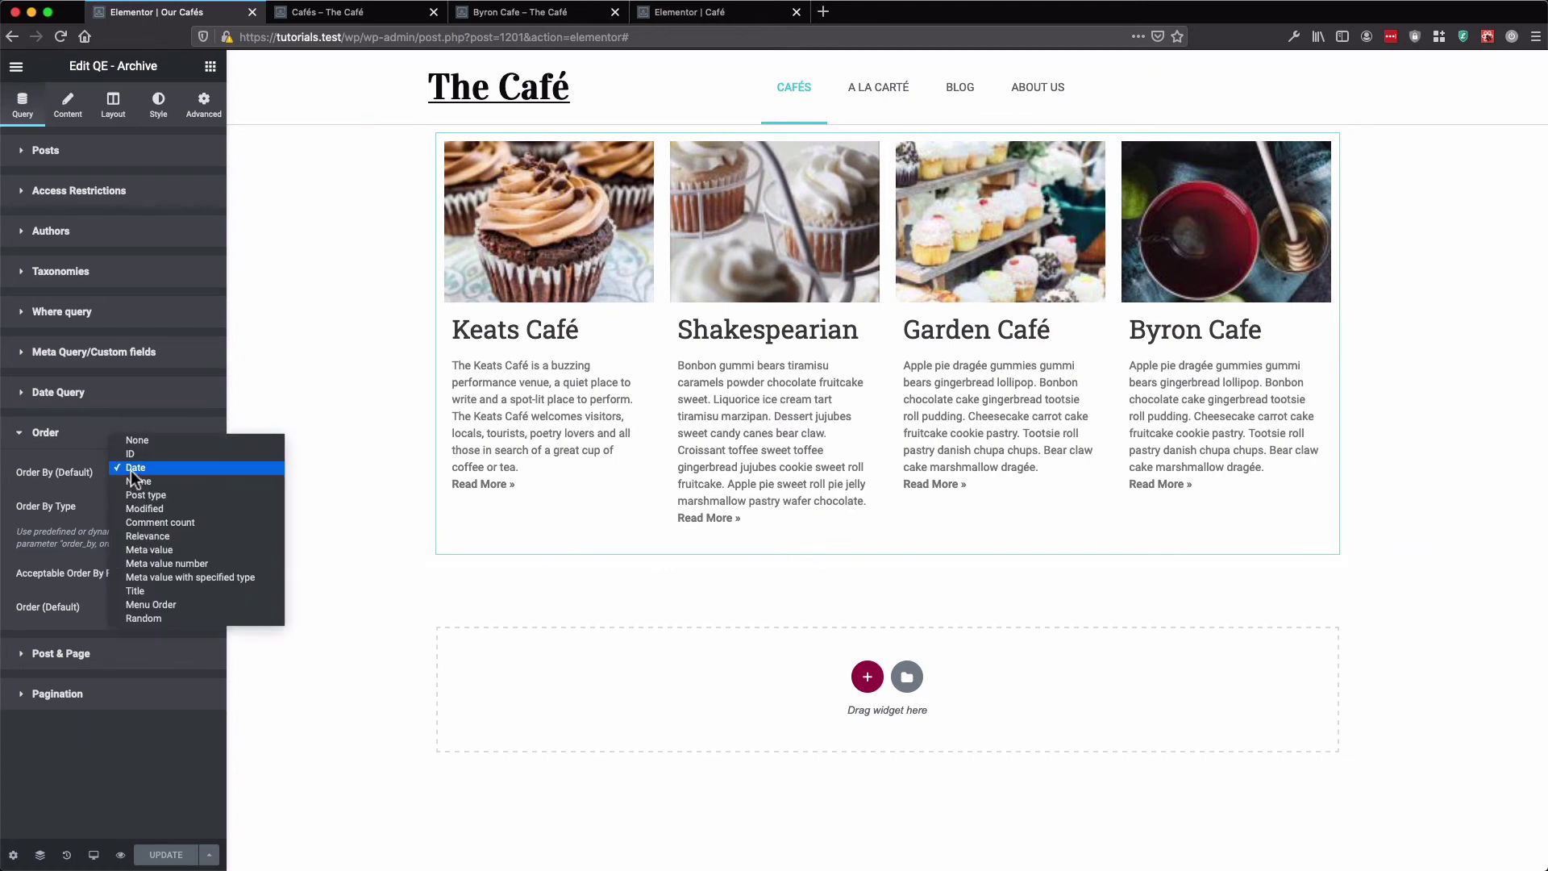
{"action": "left_click", "coordinate": [166, 588]}
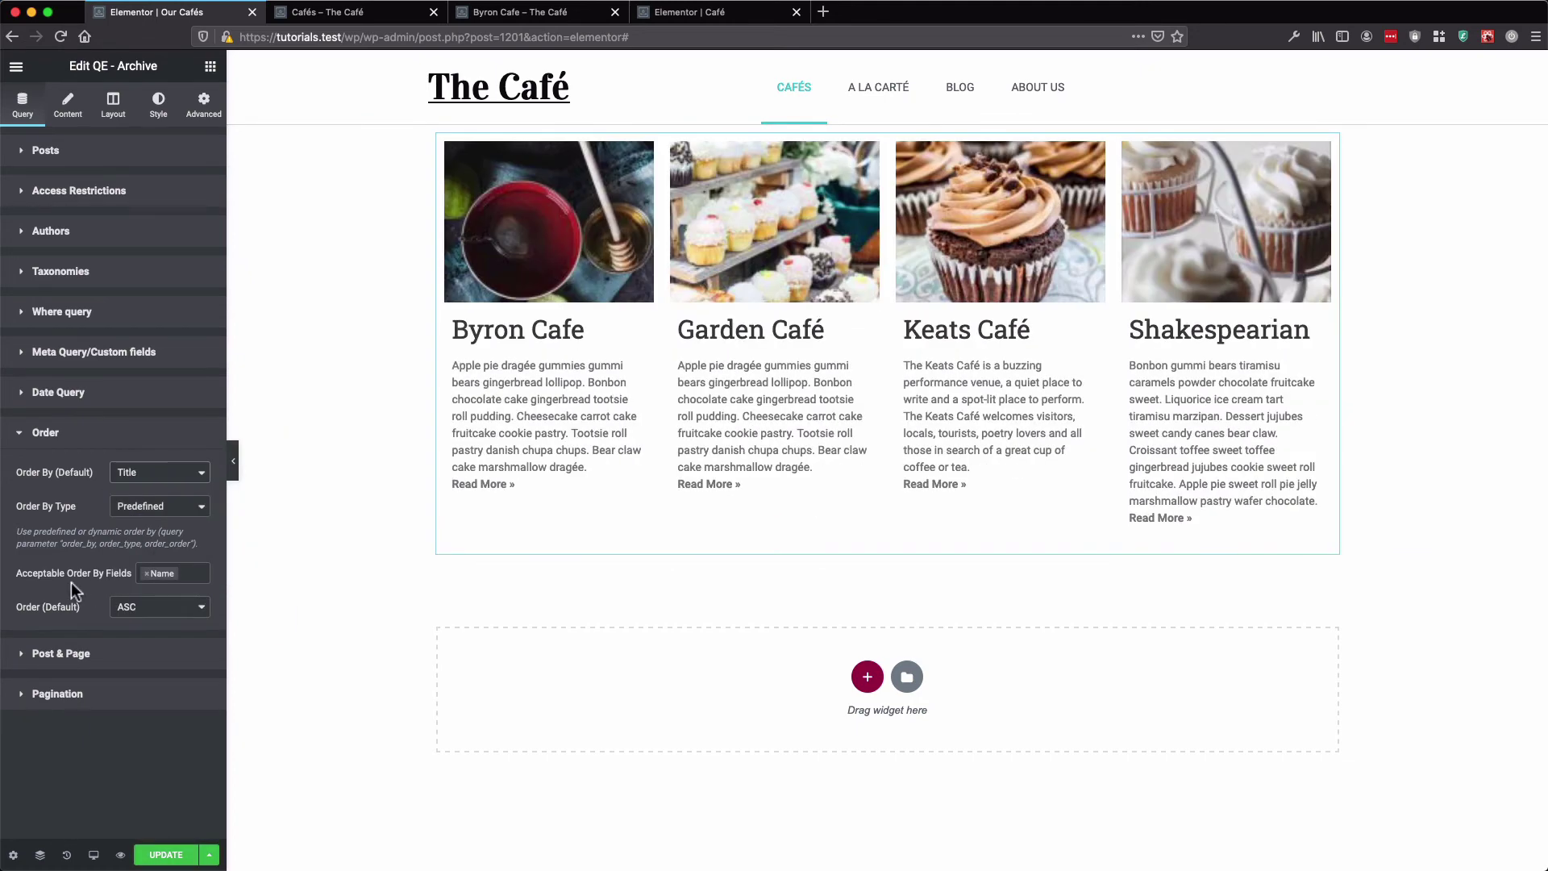
{"action": "left_click", "coordinate": [126, 606]}
{"action": "left_click", "coordinate": [125, 603]}
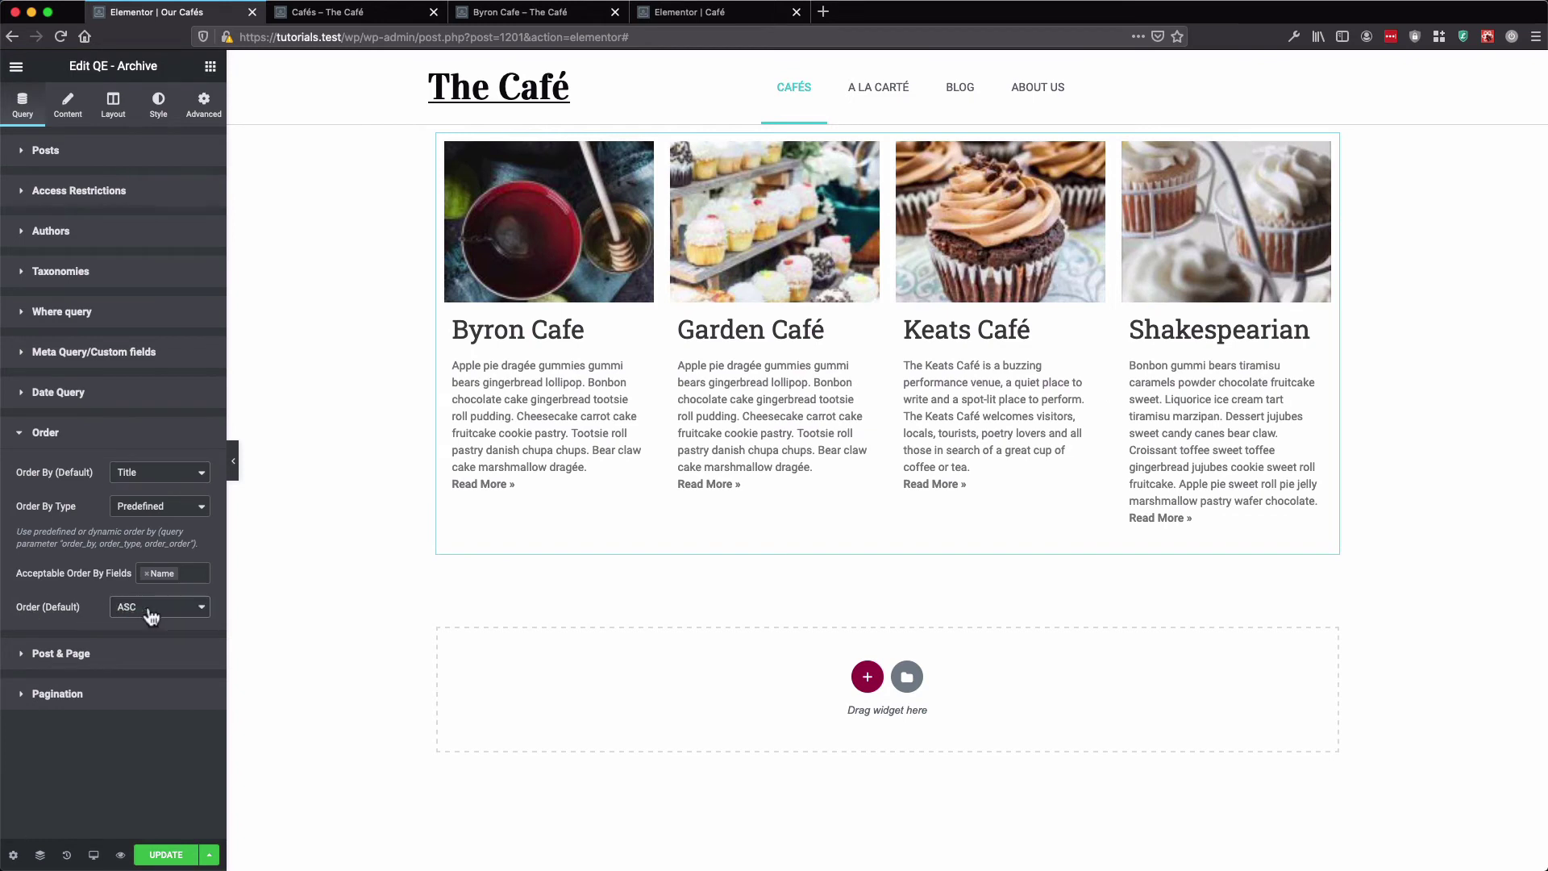
{"action": "left_click", "coordinate": [165, 855]}
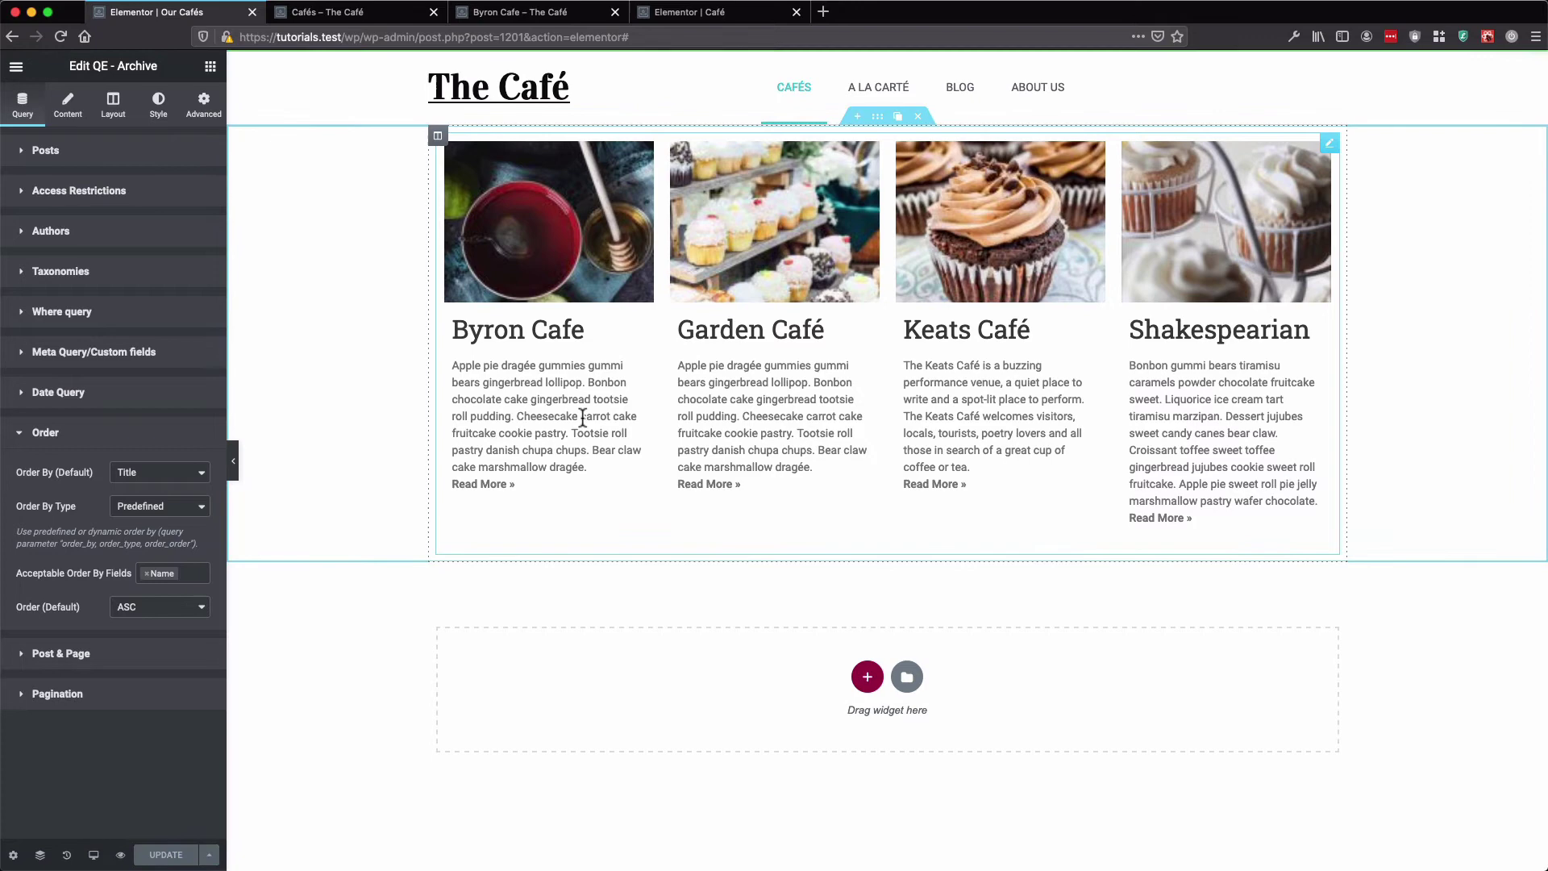
Reload the Cafés archive and Byron Cafe page, confirming the Next Café link to Garden Café
{"action": "left_click", "coordinate": [358, 15]}
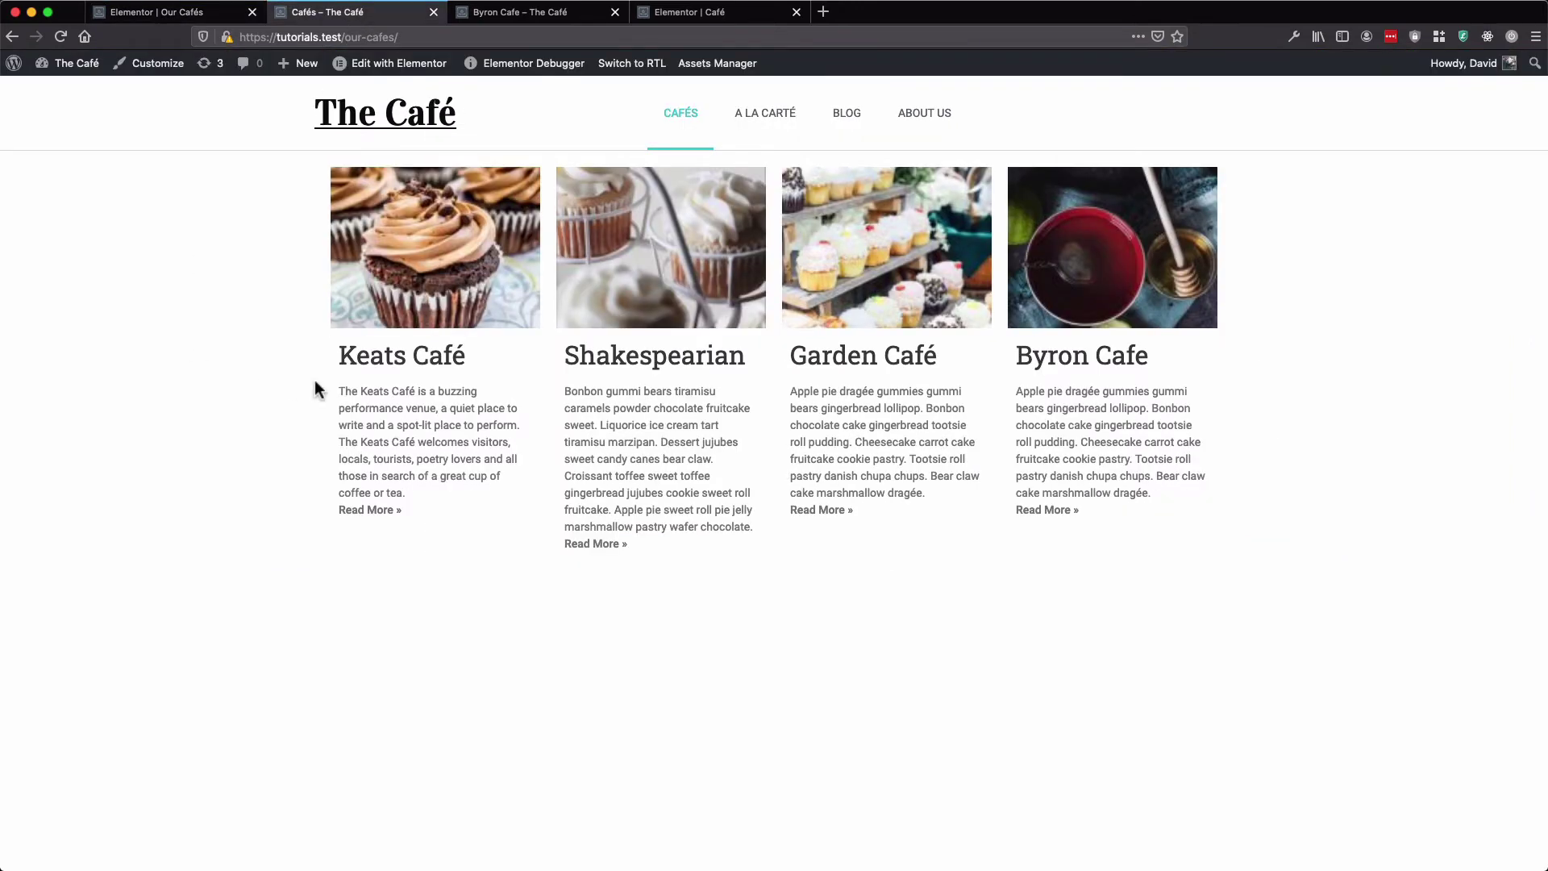
{"action": "key", "text": "super+r"}
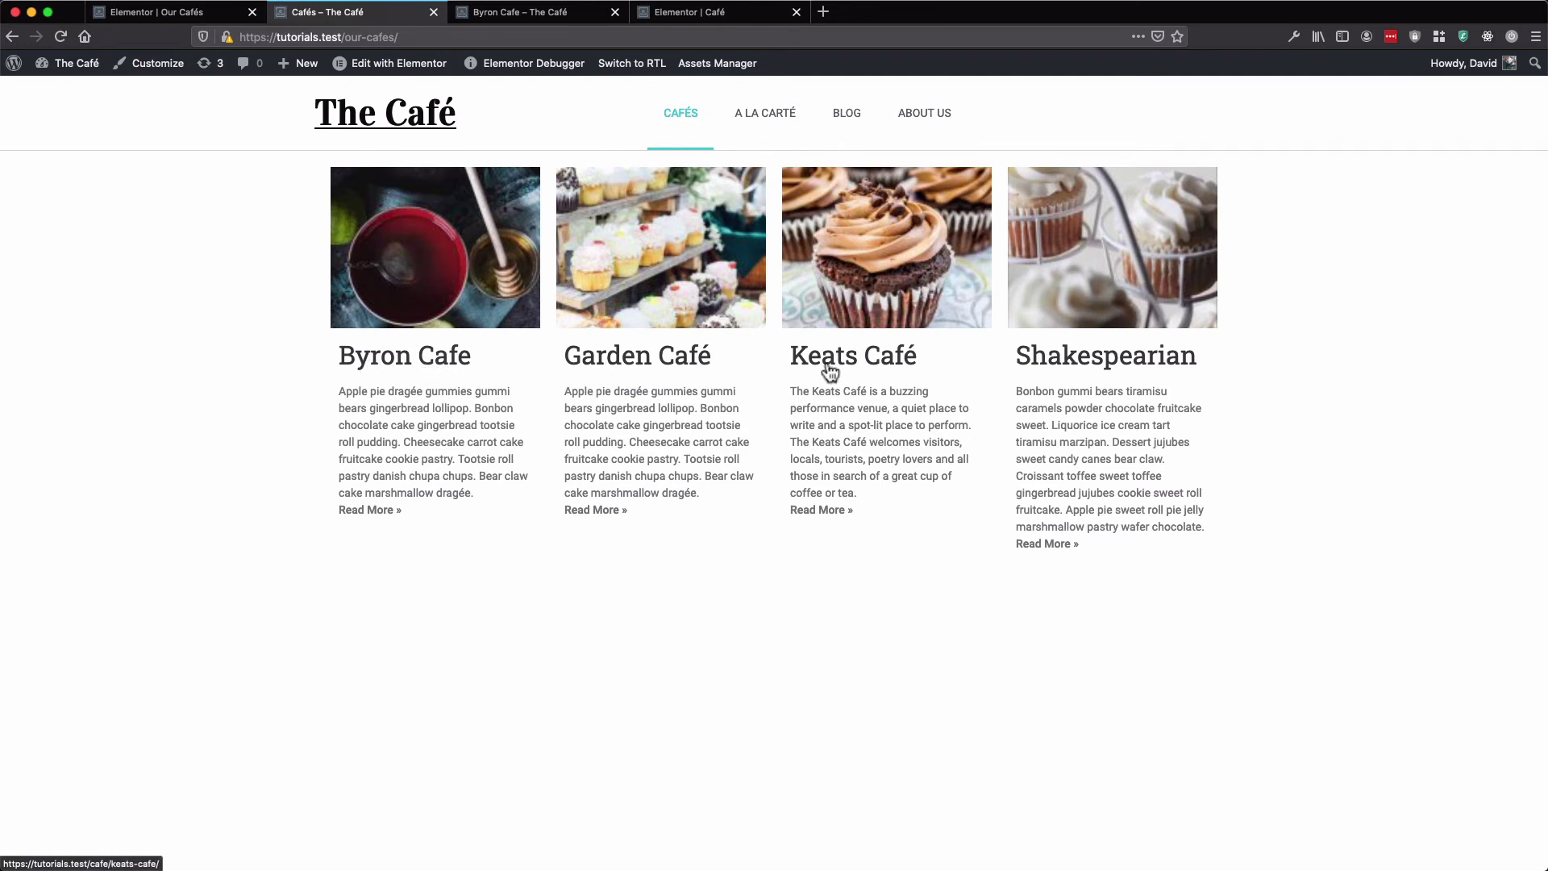
{"action": "left_click", "coordinate": [540, 18]}
{"action": "key", "text": "super+r"}
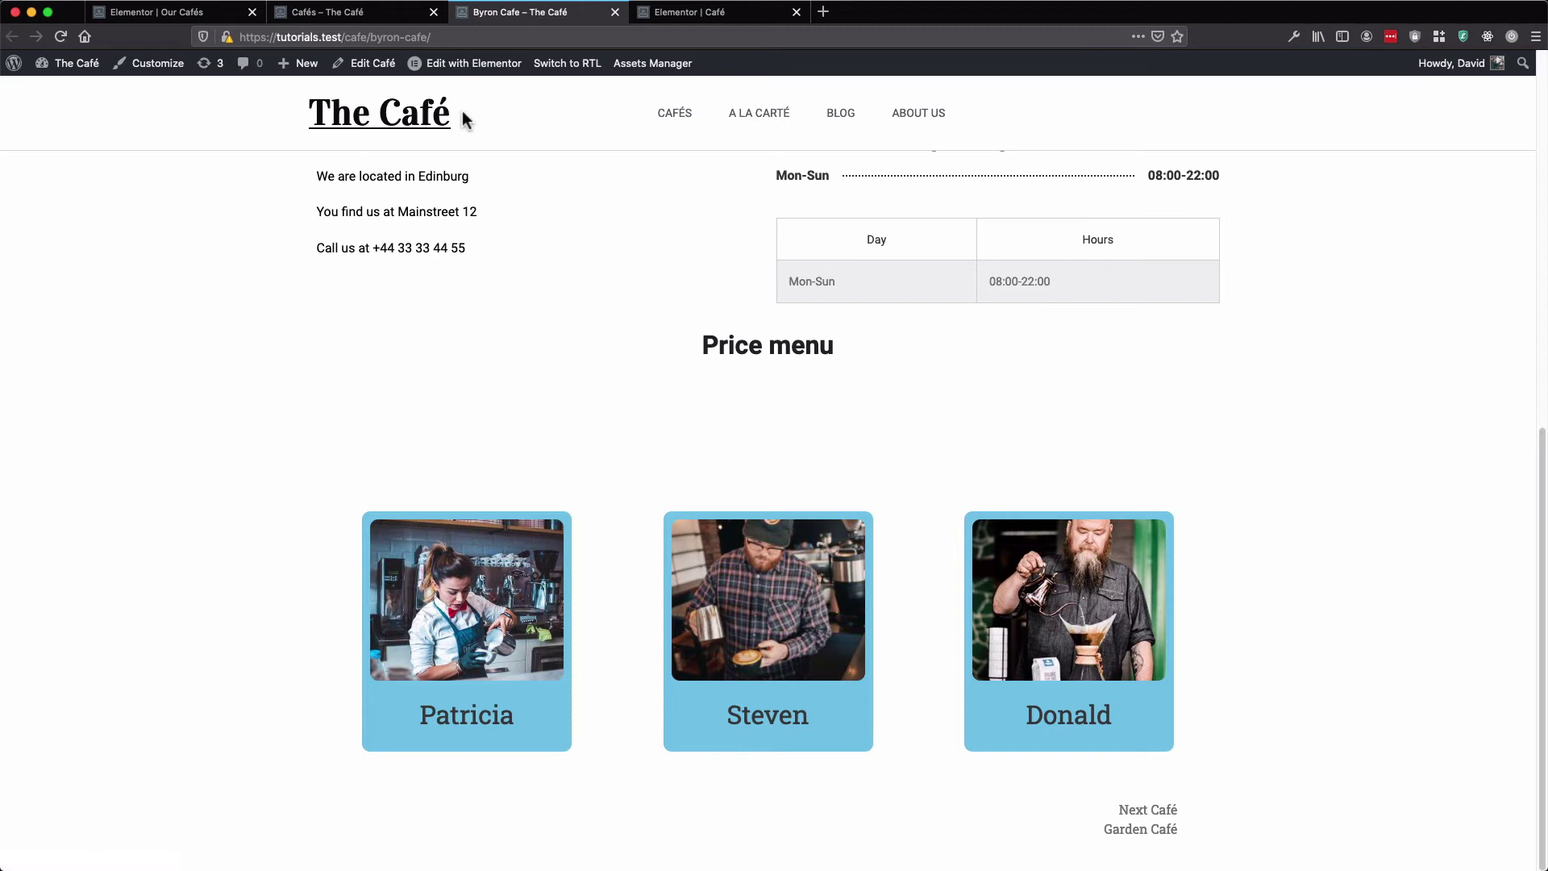
{"action": "left_click", "coordinate": [381, 18]}
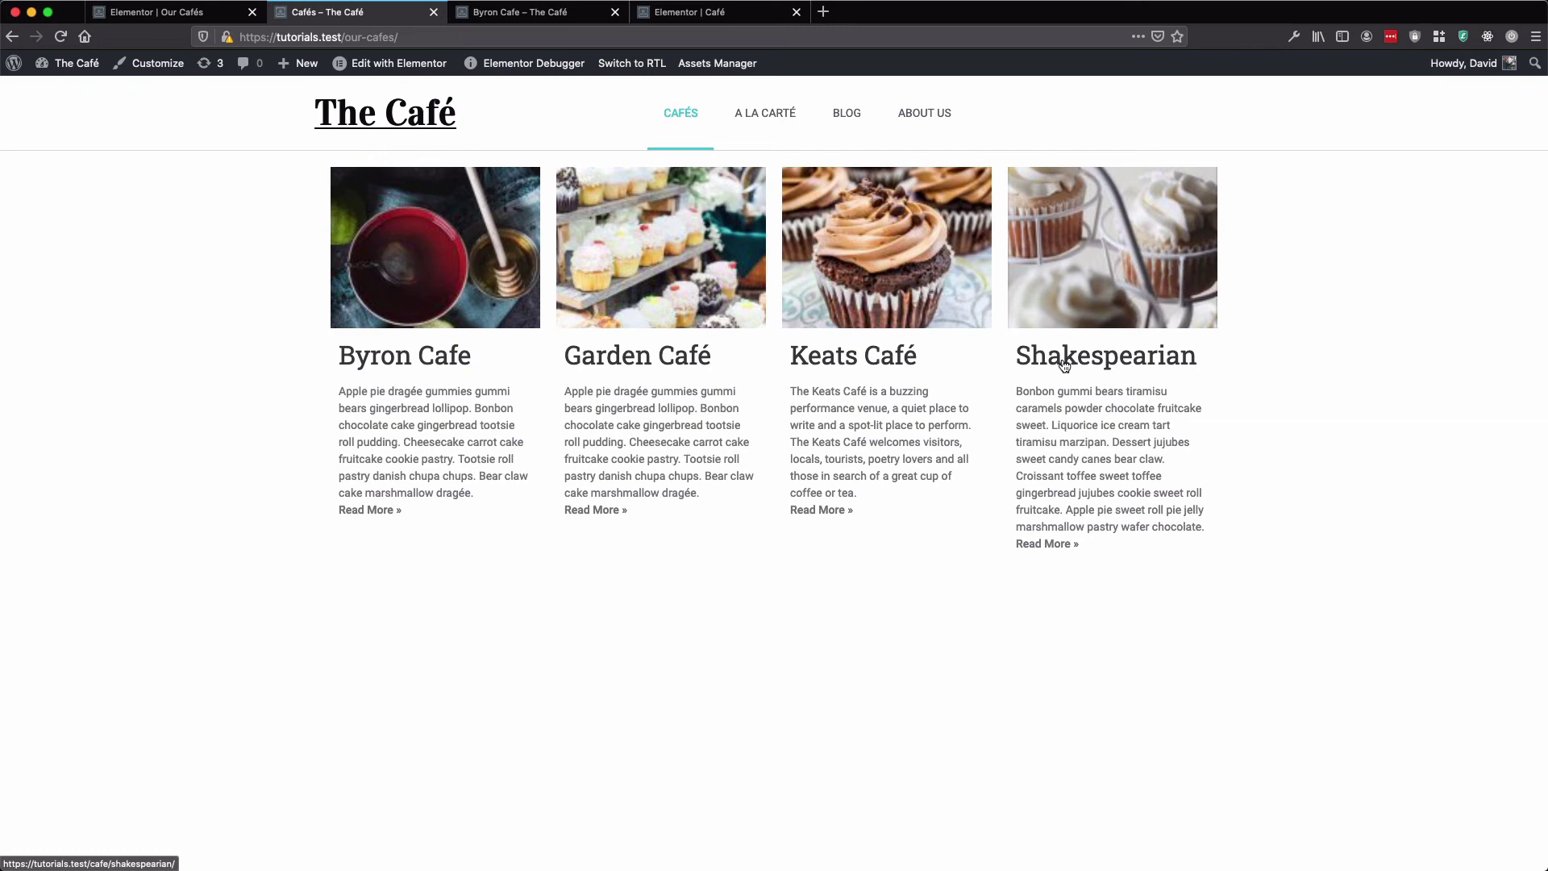
Follow Next Café links from Byron Cafe through Garden Café and Keats Café to Shakespearian
{"action": "left_click", "coordinate": [560, 13]}
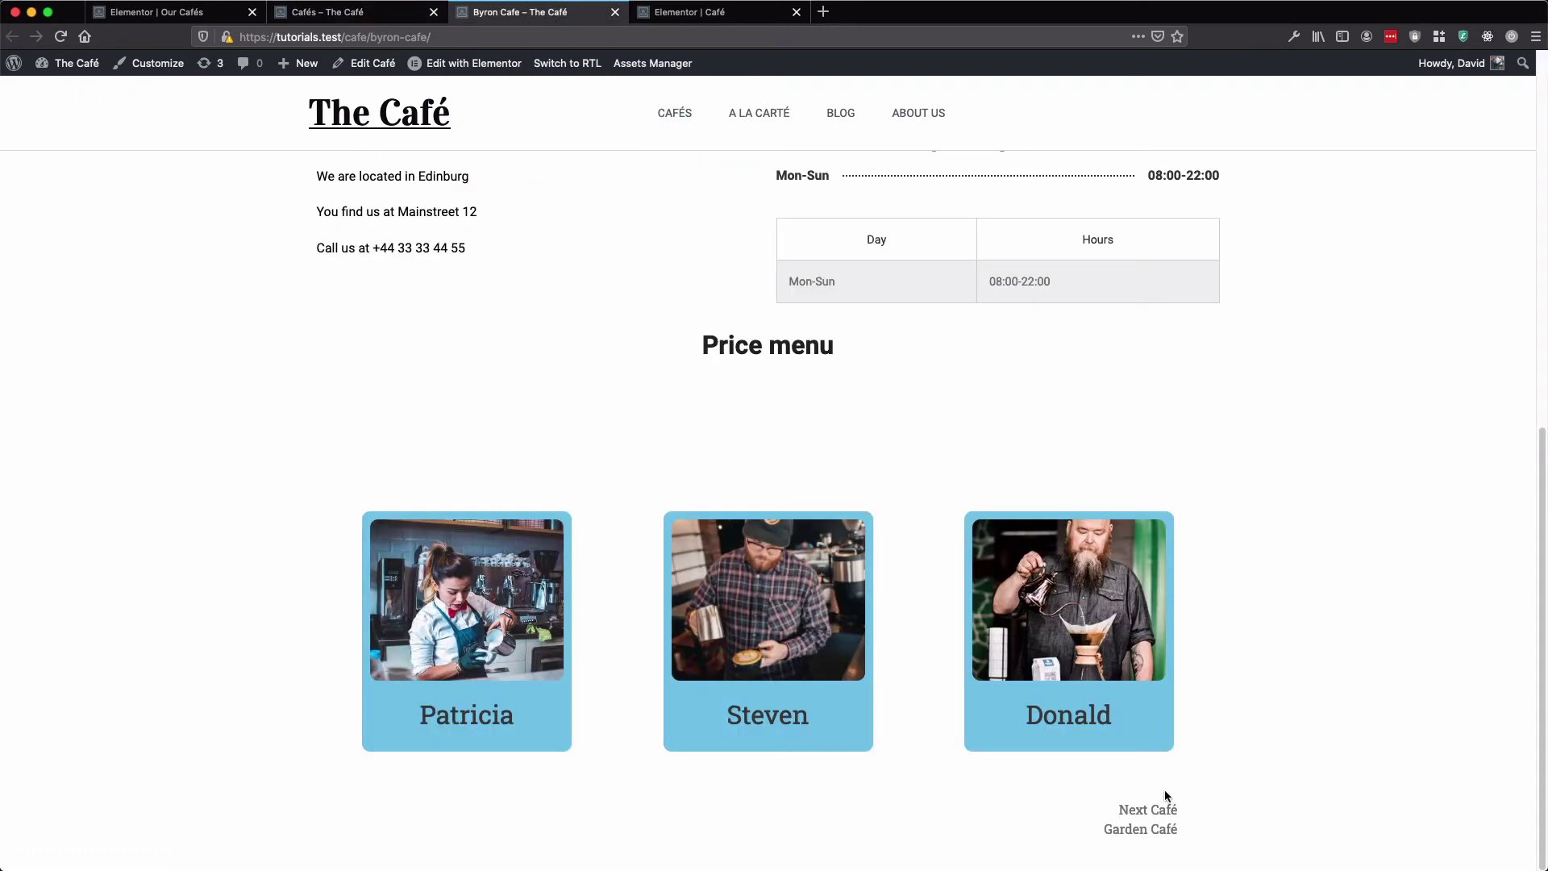
{"action": "left_click", "coordinate": [1143, 811]}
{"action": "scroll", "coordinate": [1144, 811], "scroll_direction": "down", "scroll_amount": 10}
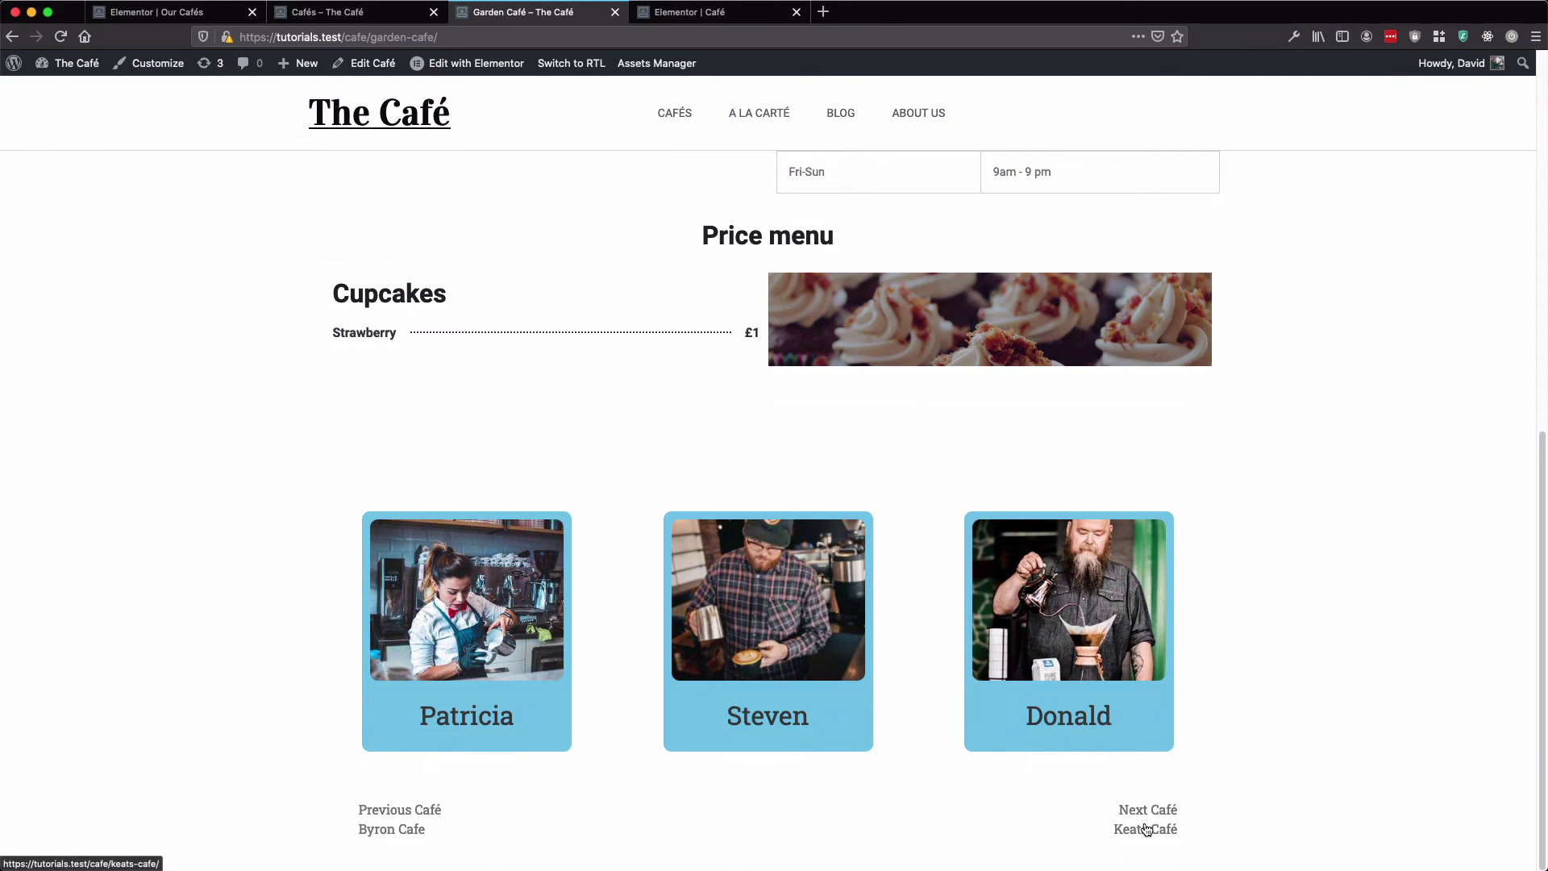
{"action": "left_click", "coordinate": [1146, 830]}
{"action": "scroll", "coordinate": [1145, 823], "scroll_direction": "down", "scroll_amount": 10}
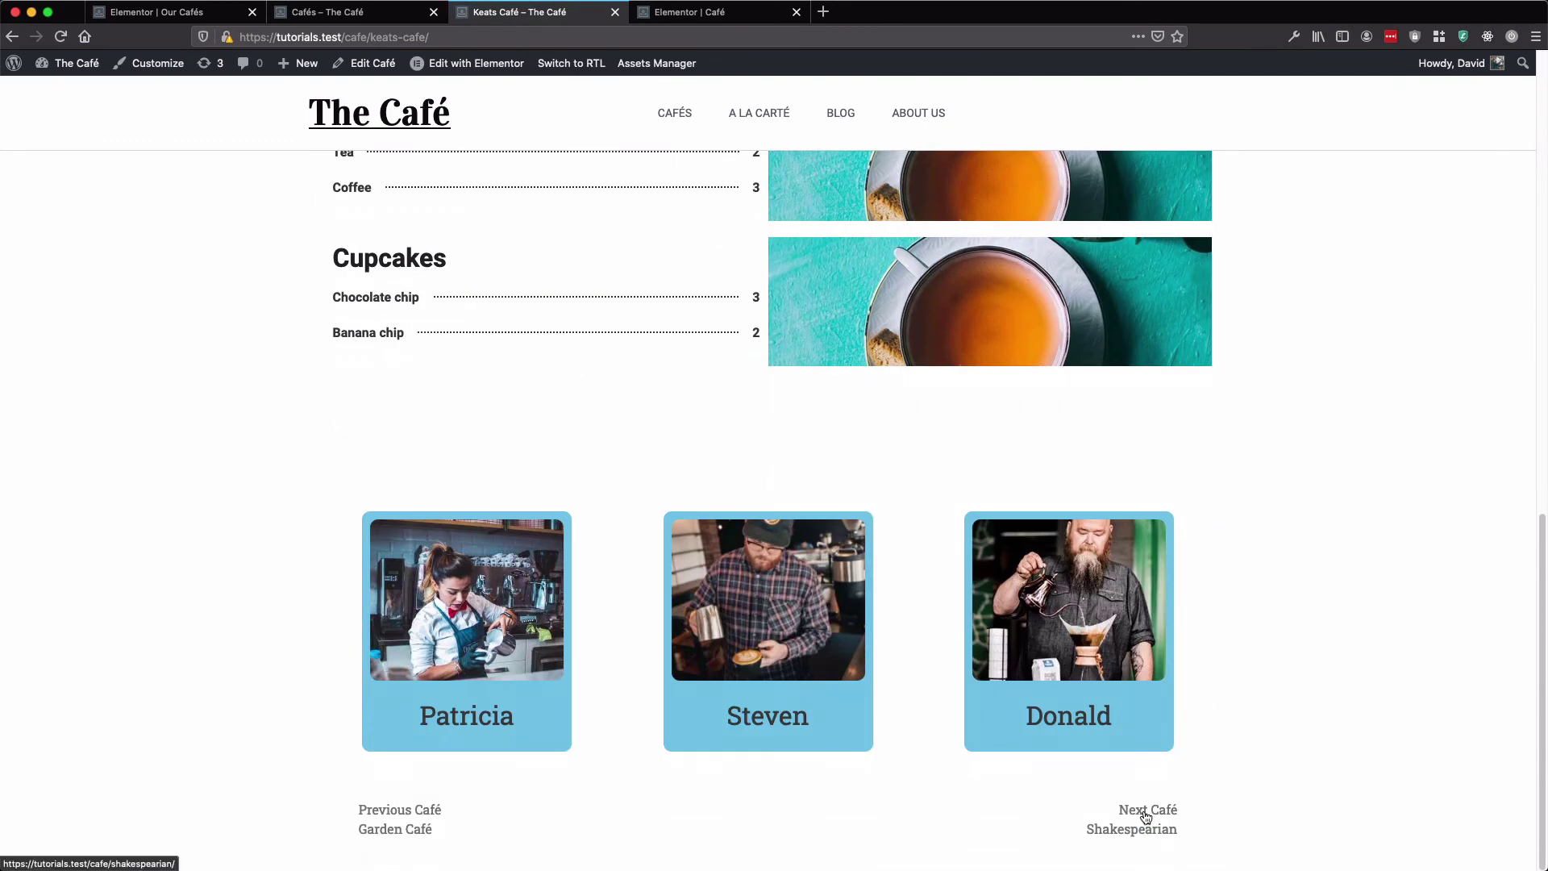
{"action": "left_click", "coordinate": [1145, 828]}
{"action": "scroll", "coordinate": [1144, 816], "scroll_direction": "down", "scroll_amount": 10}
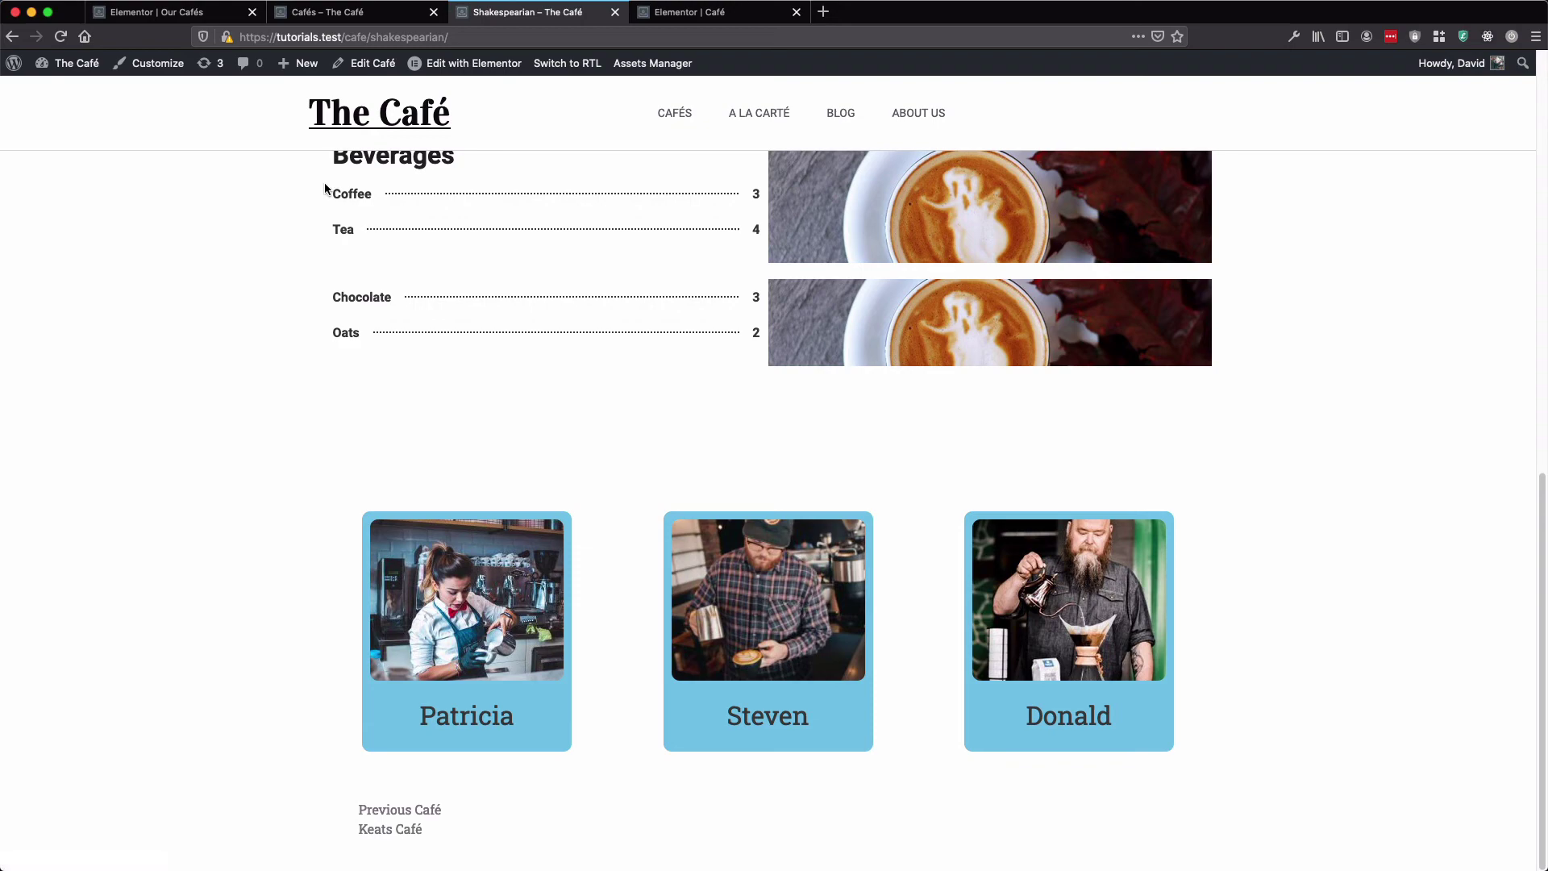
Follow Previous Café links back through Keats Café and Garden Café to Byron Cafe
{"action": "left_click", "coordinate": [425, 817]}
{"action": "scroll", "coordinate": [437, 798], "scroll_direction": "down", "scroll_amount": 2}
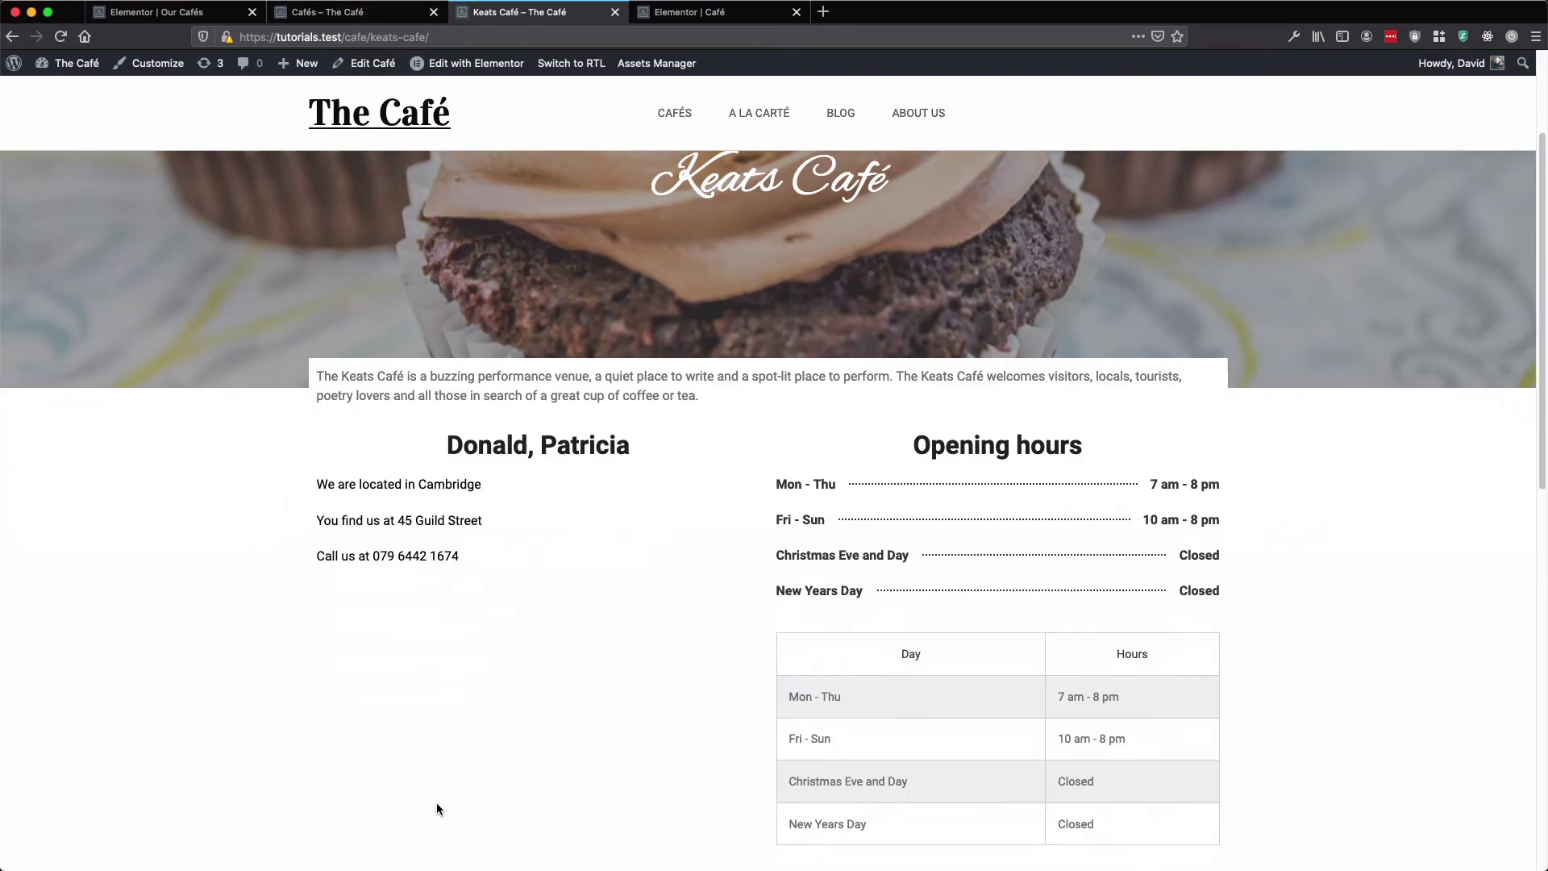
{"action": "scroll", "coordinate": [436, 808], "scroll_direction": "down", "scroll_amount": 10}
{"action": "left_click", "coordinate": [397, 820]}
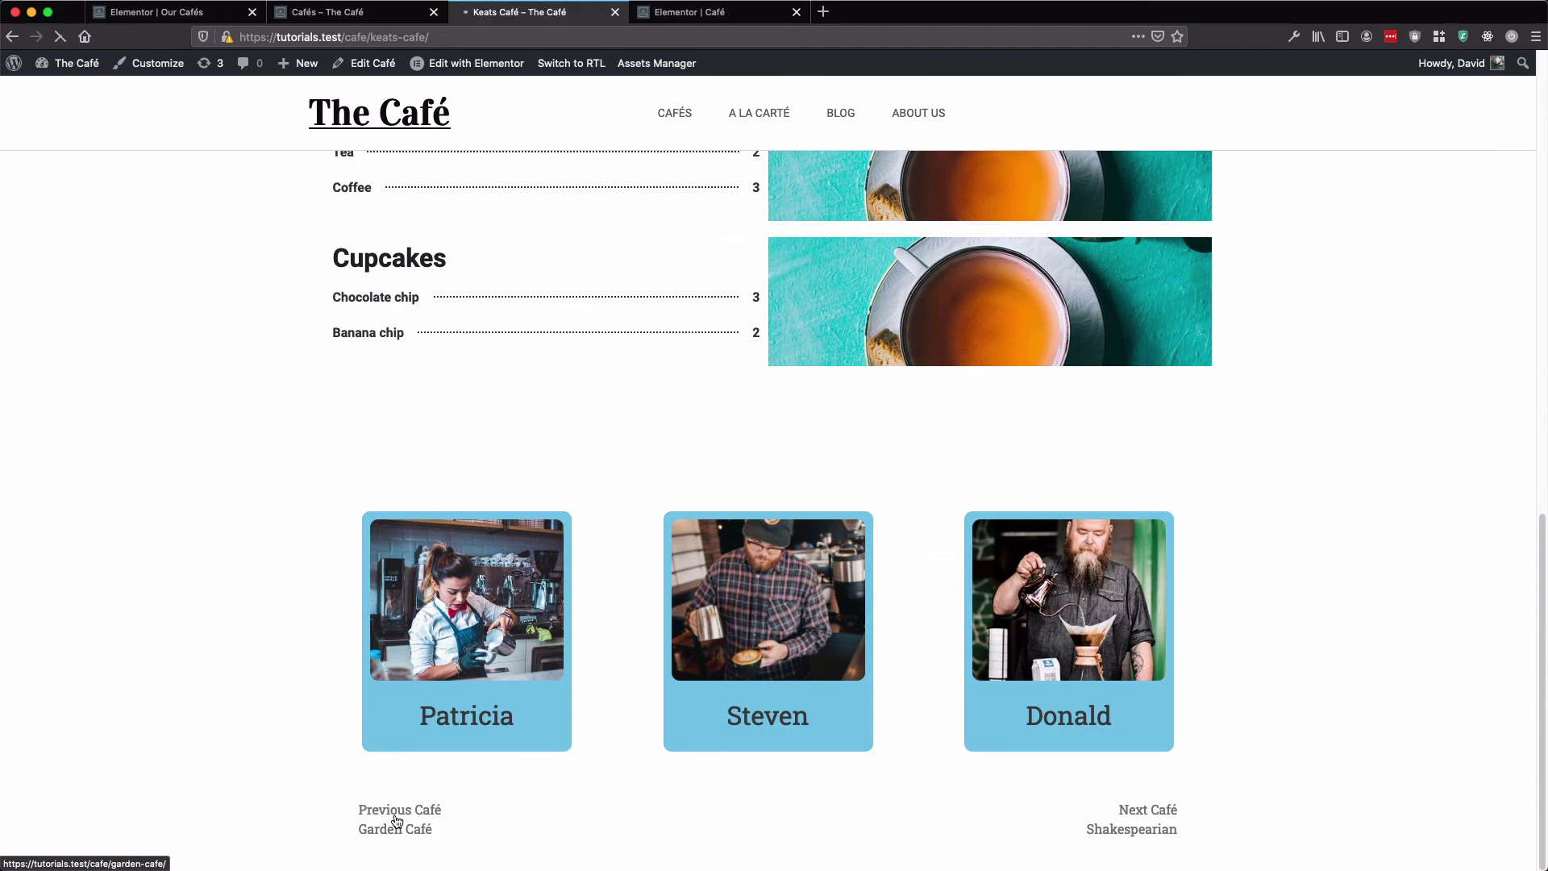
{"action": "scroll", "coordinate": [396, 820], "scroll_direction": "down", "scroll_amount": 10}
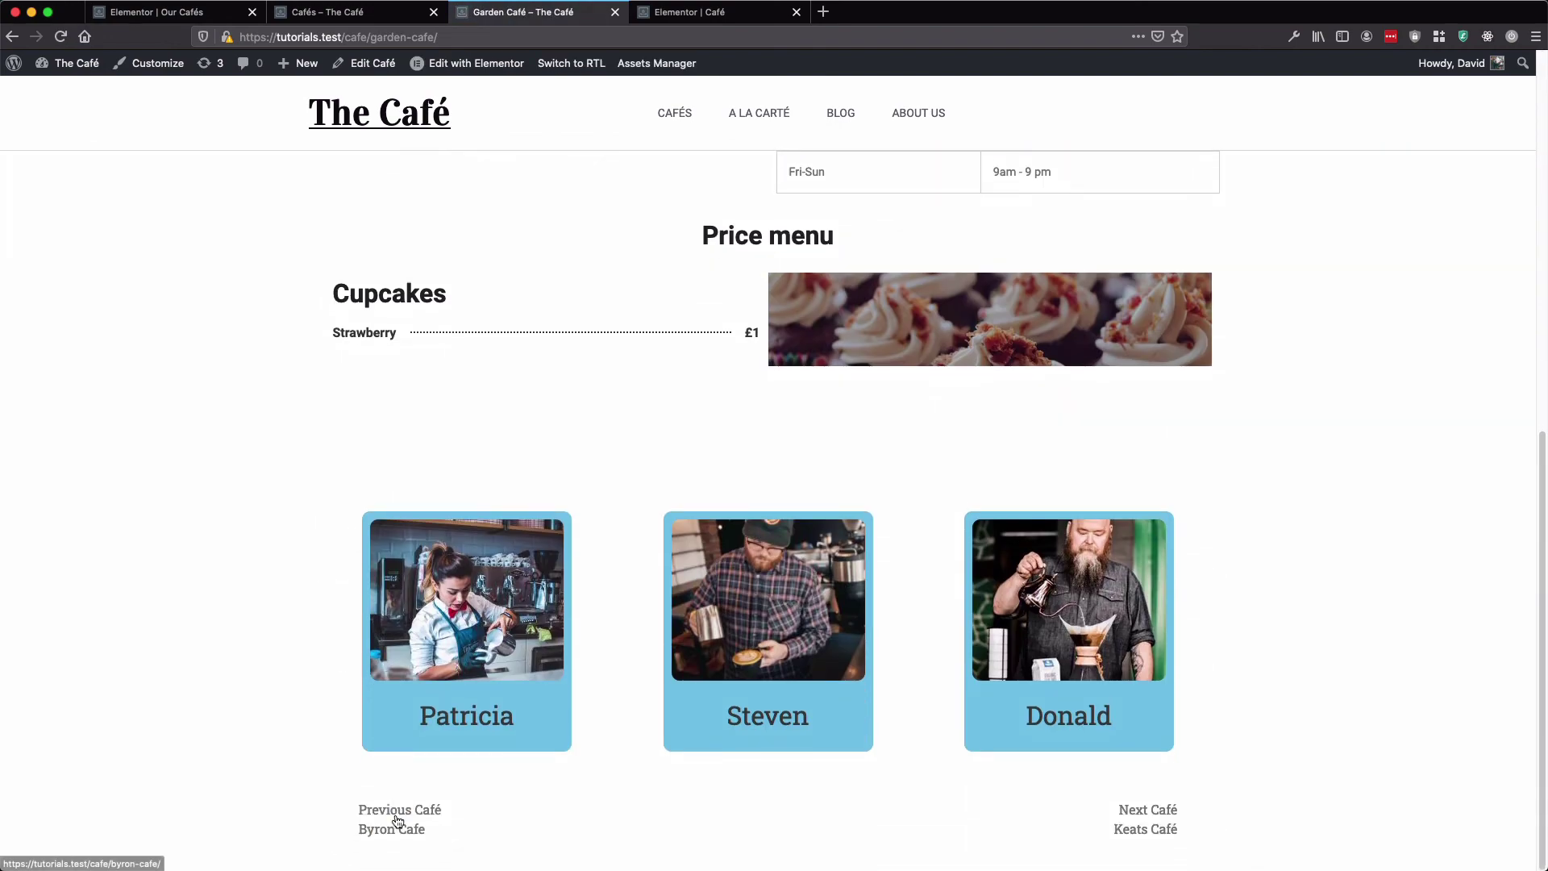
{"action": "left_click", "coordinate": [398, 820]}
{"action": "scroll", "coordinate": [395, 819], "scroll_direction": "down", "scroll_amount": 5}
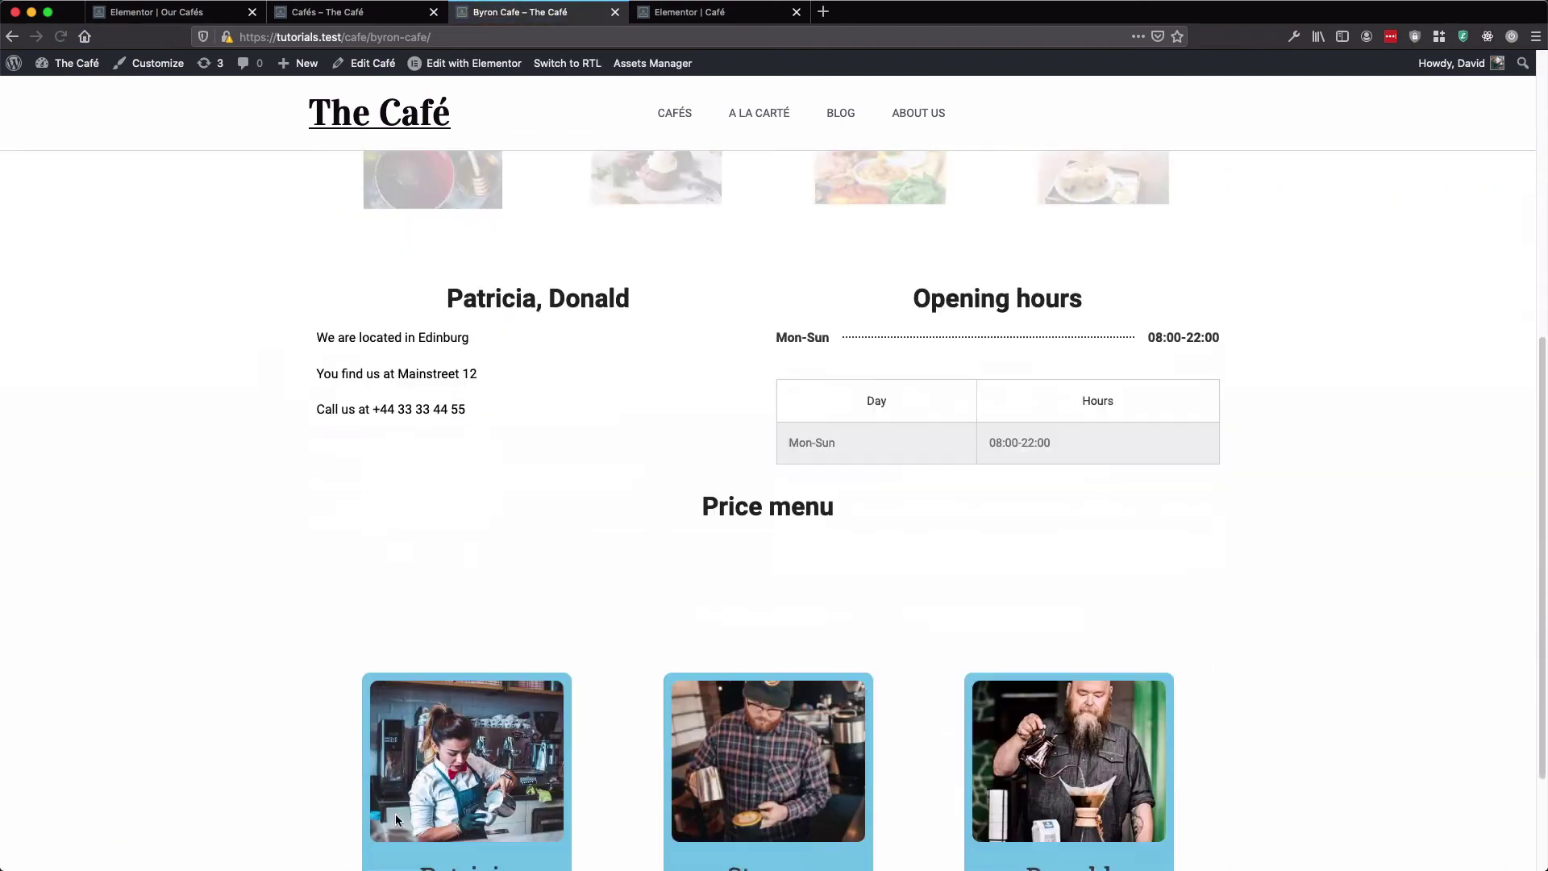
{"action": "scroll", "coordinate": [395, 814], "scroll_direction": "down", "scroll_amount": 2}
{"action": "scroll", "coordinate": [722, 764], "scroll_direction": "up", "scroll_amount": 10}
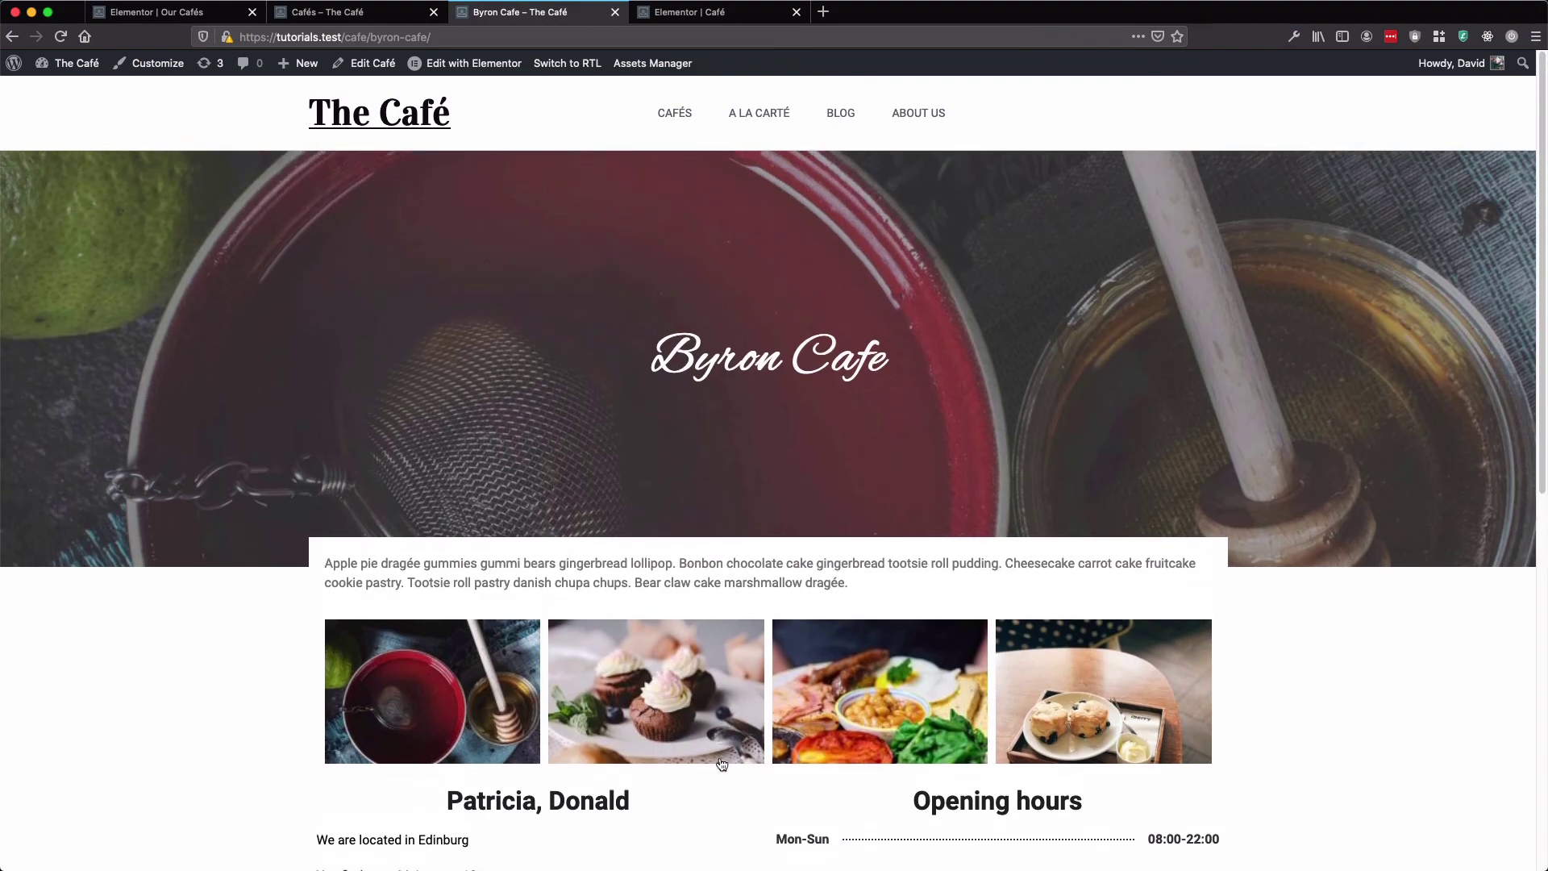
{"action": "scroll", "coordinate": [717, 754], "scroll_direction": "down", "scroll_amount": 7}
{"action": "scroll", "coordinate": [715, 745], "scroll_direction": "up", "scroll_amount": 8}
{"action": "left_click", "coordinate": [168, 17]}
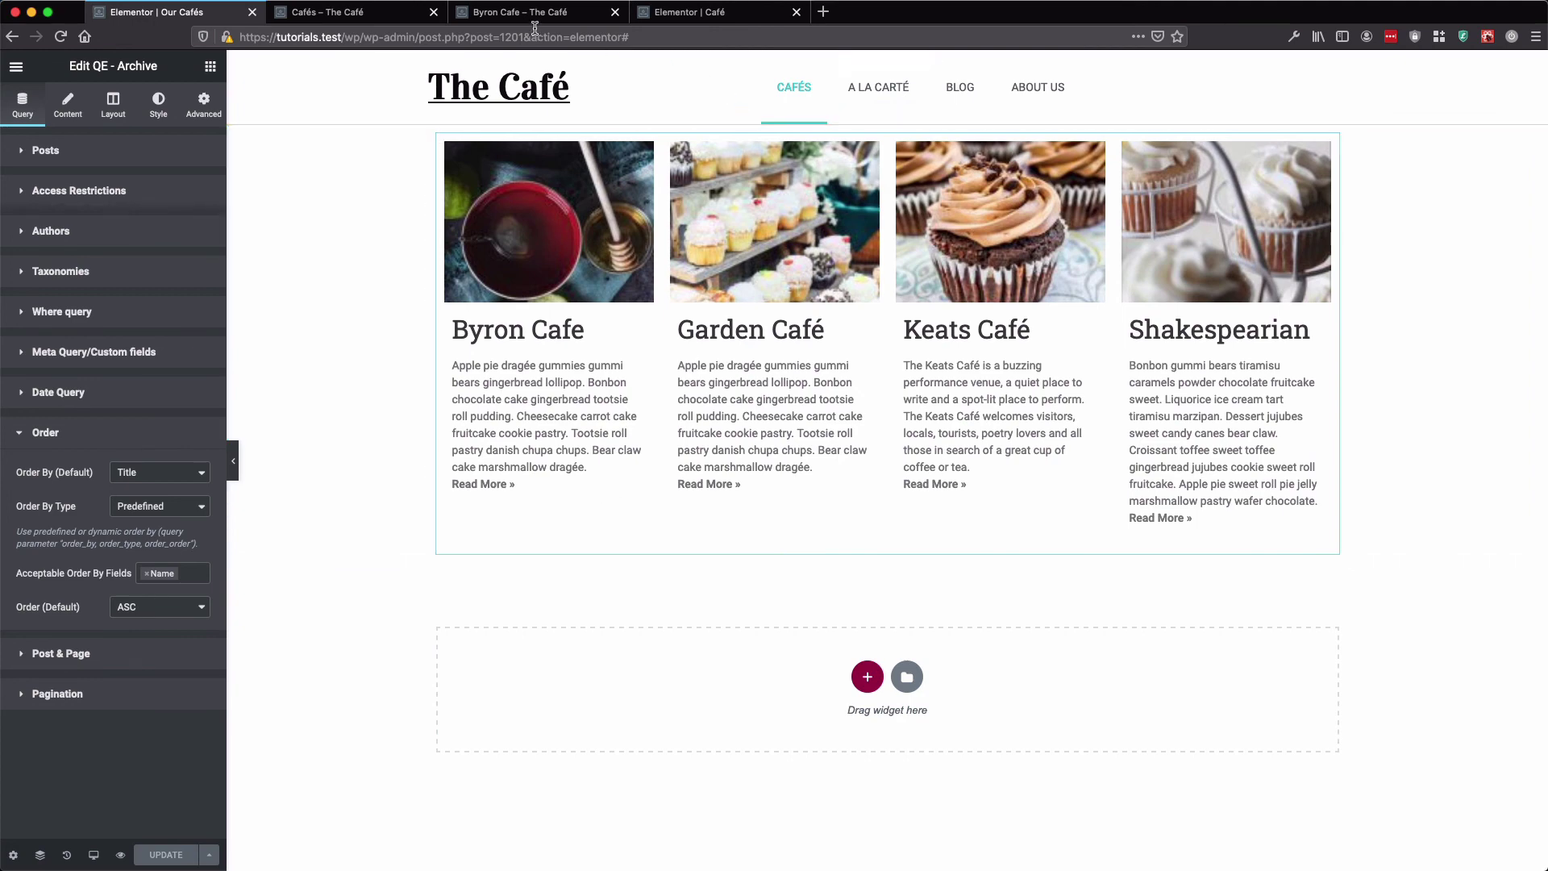
In the Café template, show the Single Page Paging Control's Paging Query method choices
{"action": "left_click", "coordinate": [750, 24]}
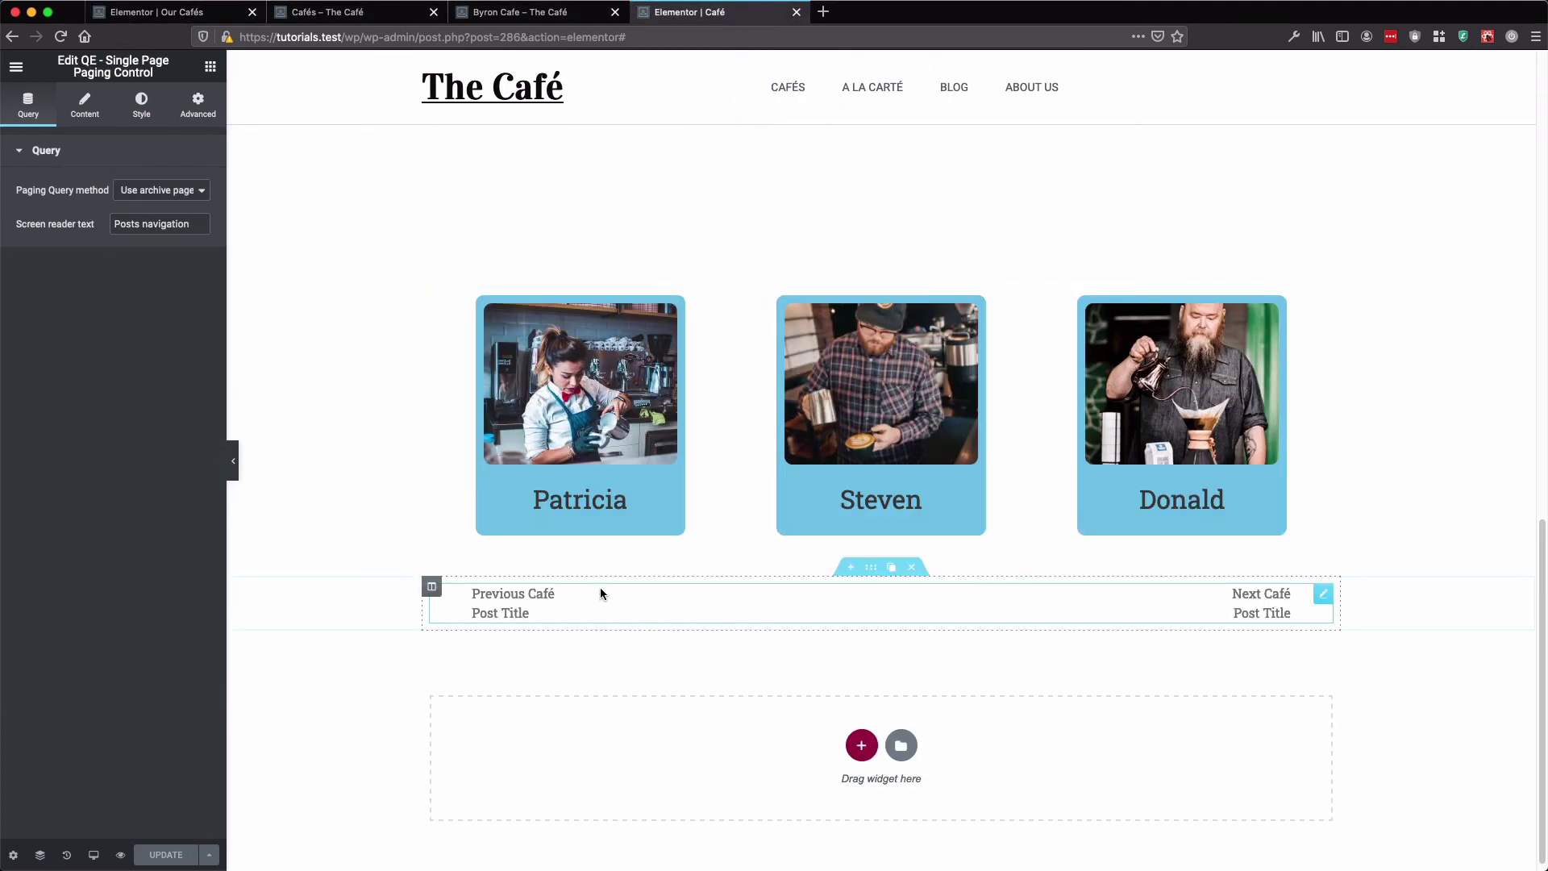
{"action": "left_click", "coordinate": [142, 196]}
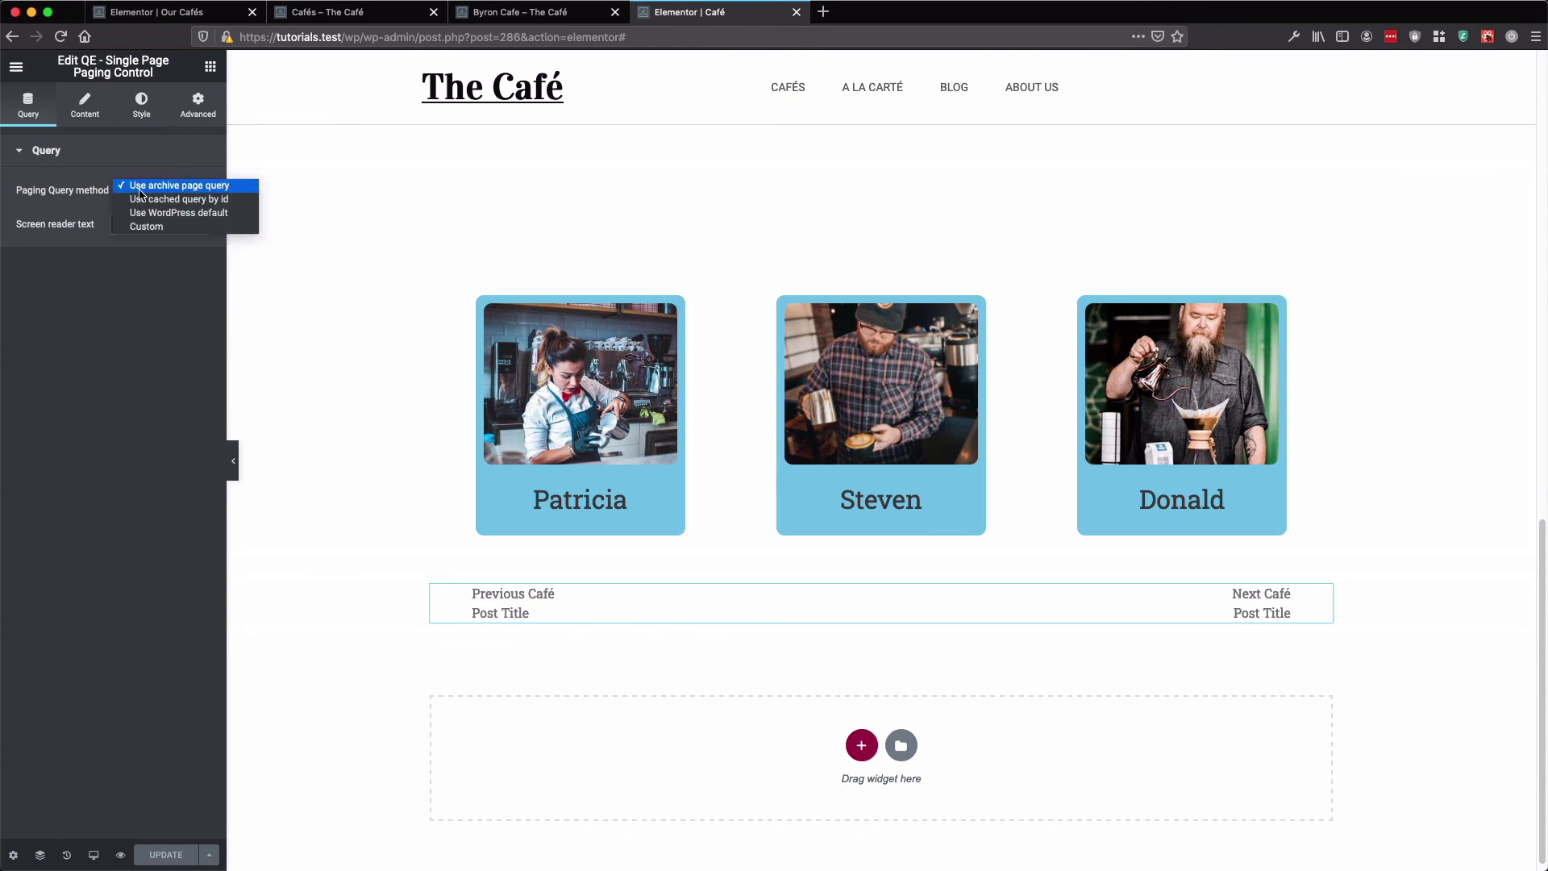
{"action": "left_click", "coordinate": [162, 192]}
{"action": "left_click", "coordinate": [170, 192]}
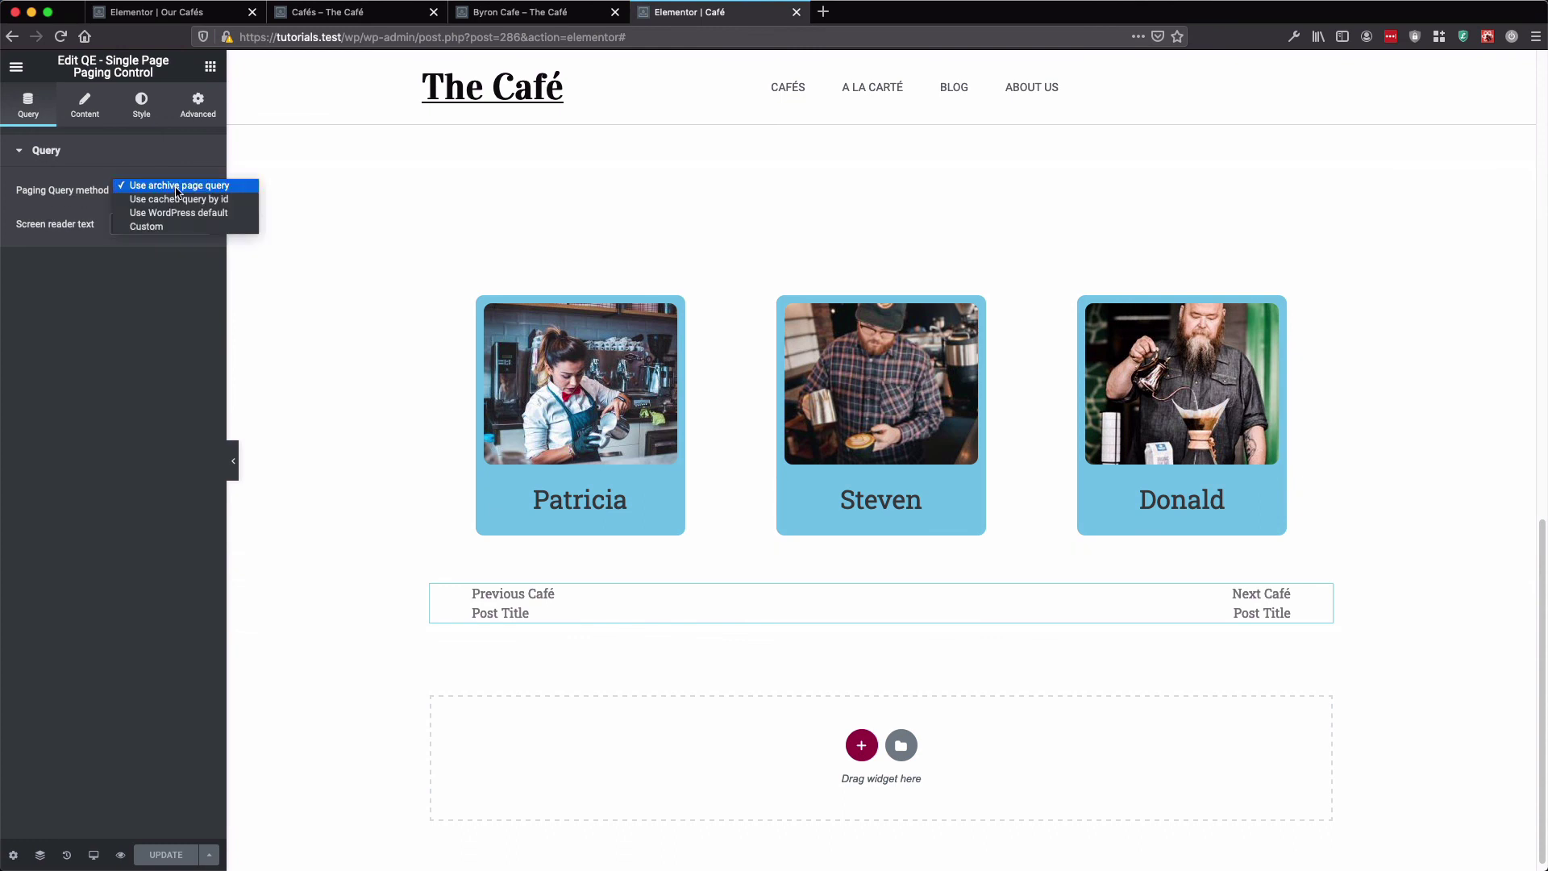